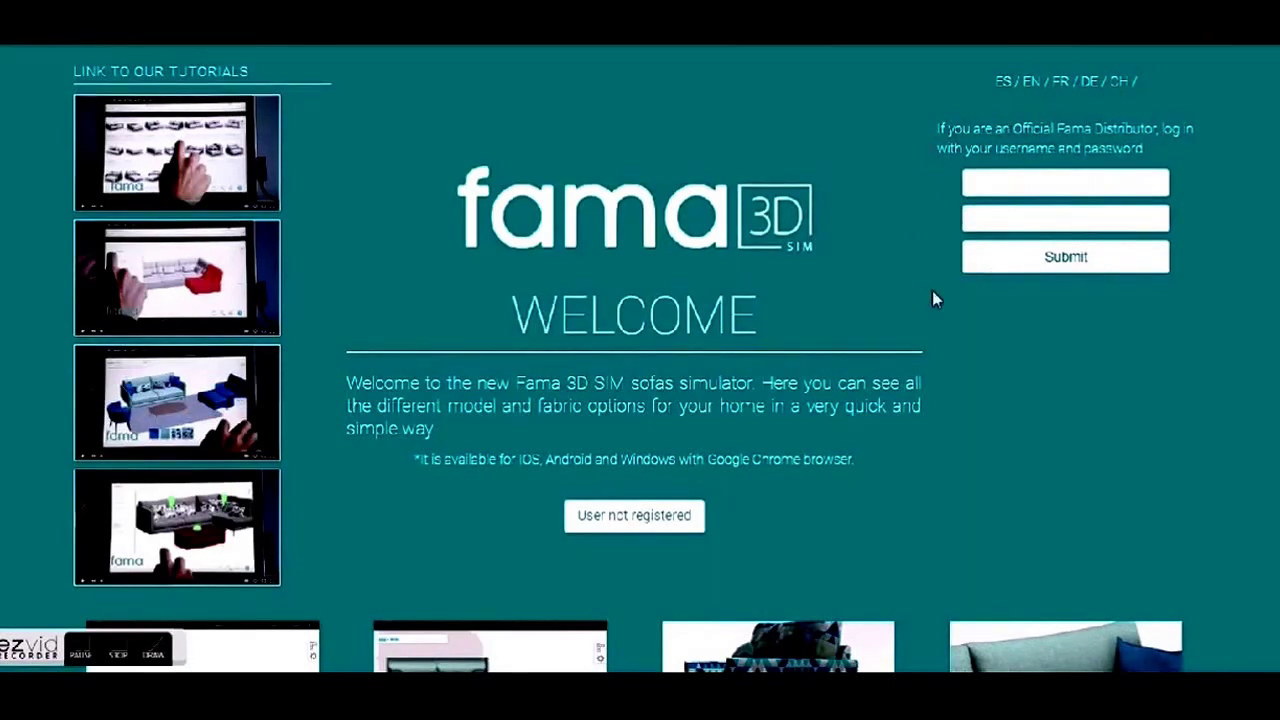
Enter as an unregistered user and accept the notice that retailers must log in
click(632, 521)
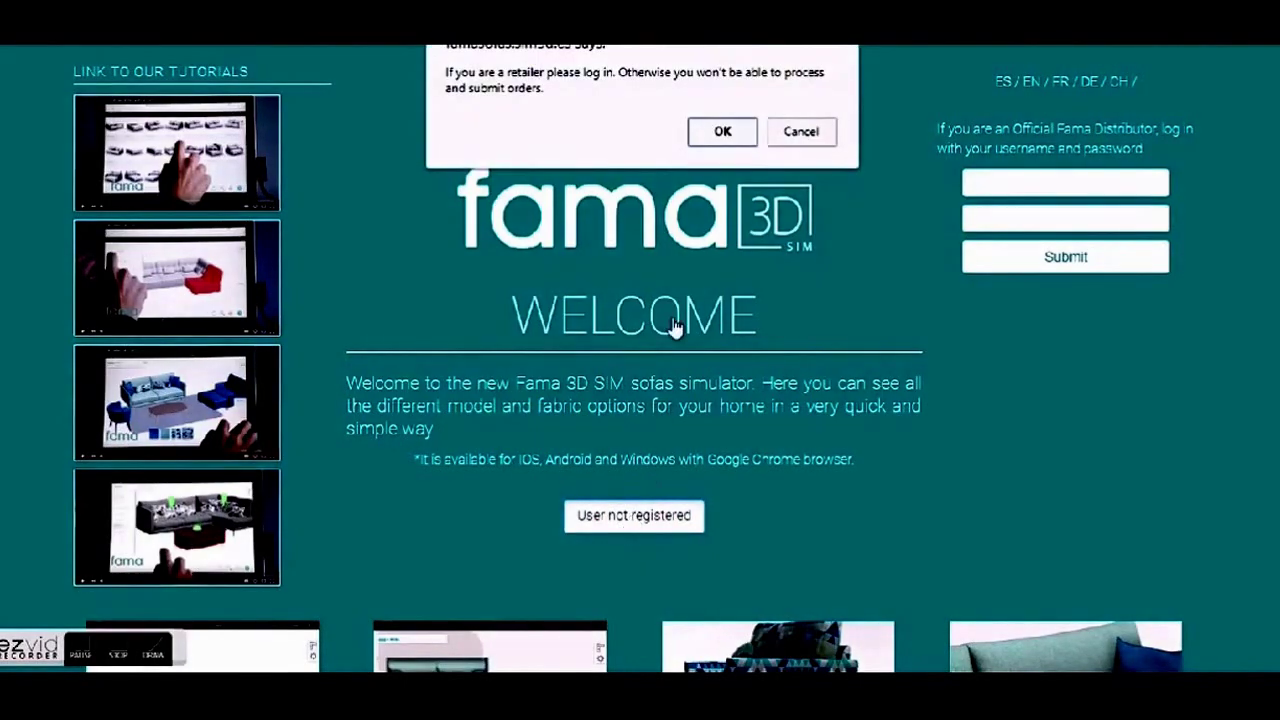
click(722, 134)
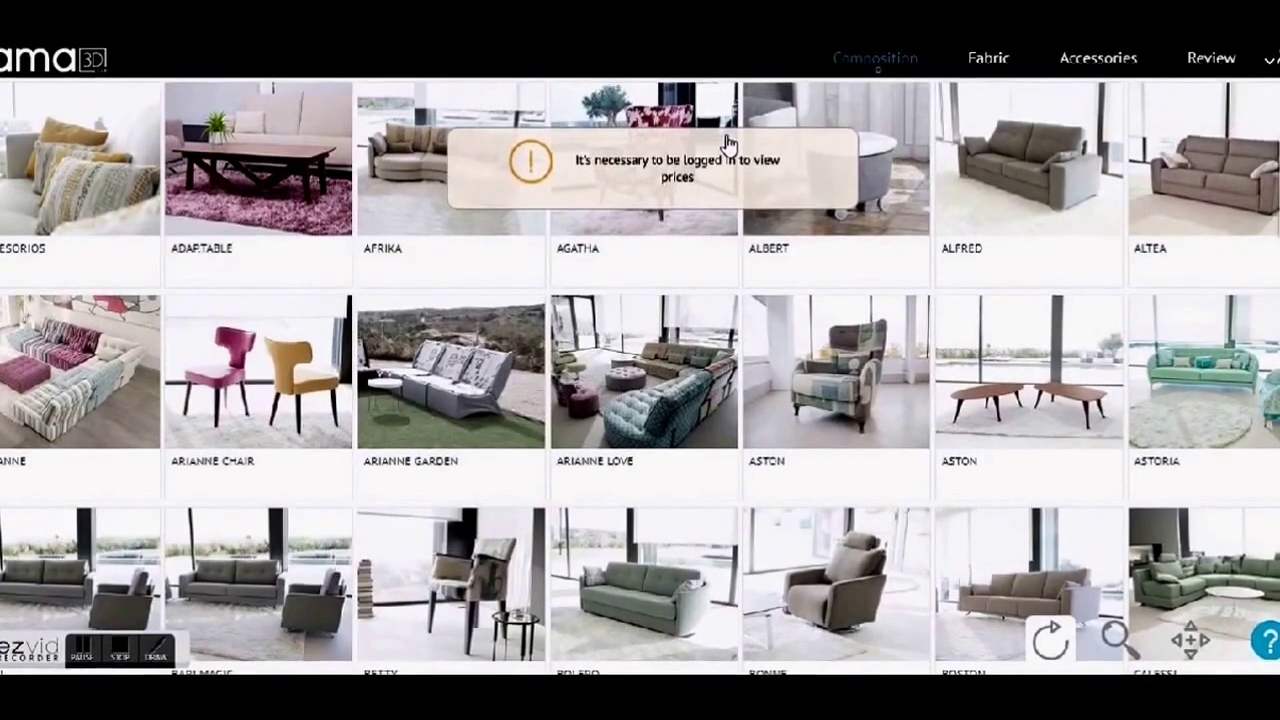
Open the ARIANNE LOVE model and place the PUF D square pouf as the first module
click(666, 381)
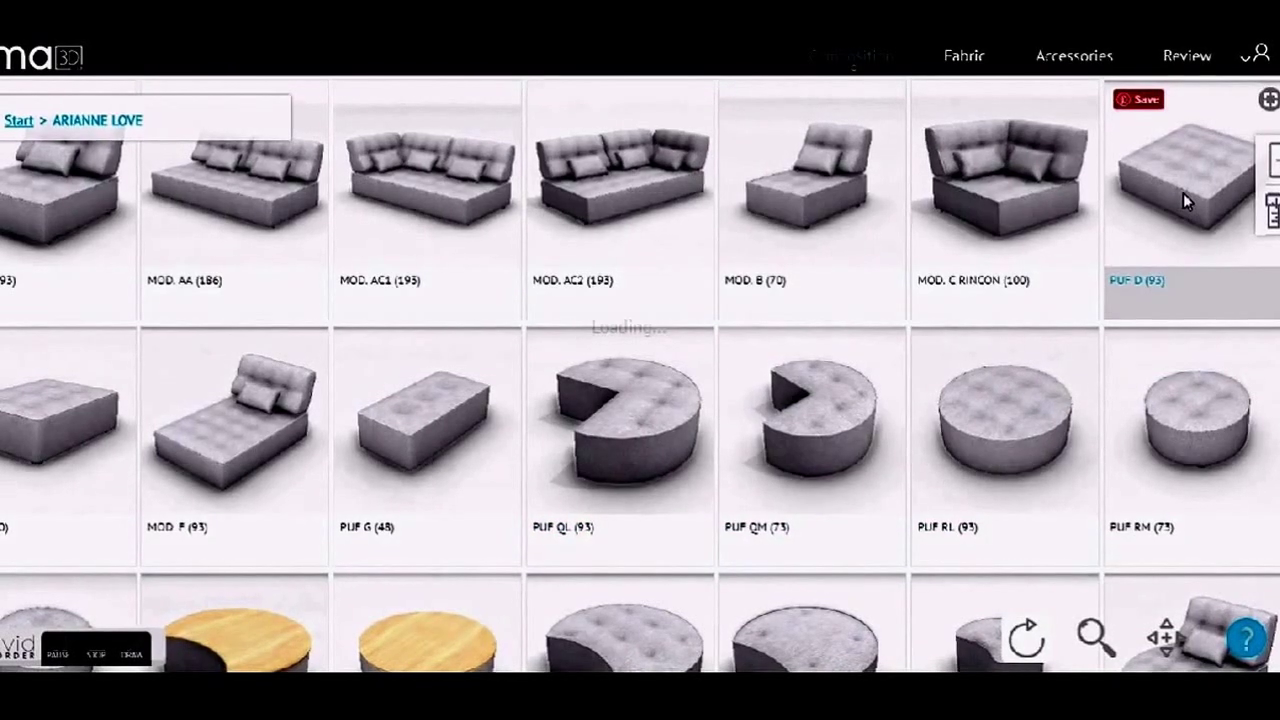
click(1183, 202)
Add MOD. A, MOD. C RINCON, a second MOD. A and a round PUF RL pouf
click(30, 112)
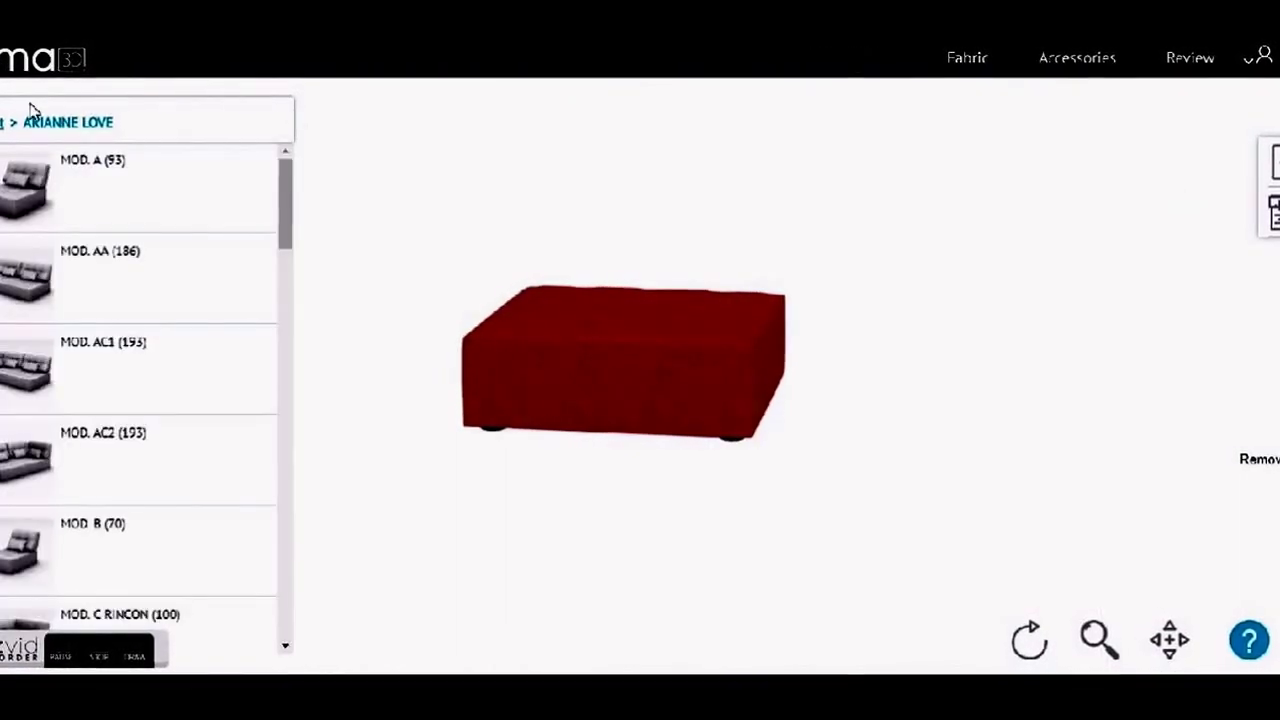
click(24, 199)
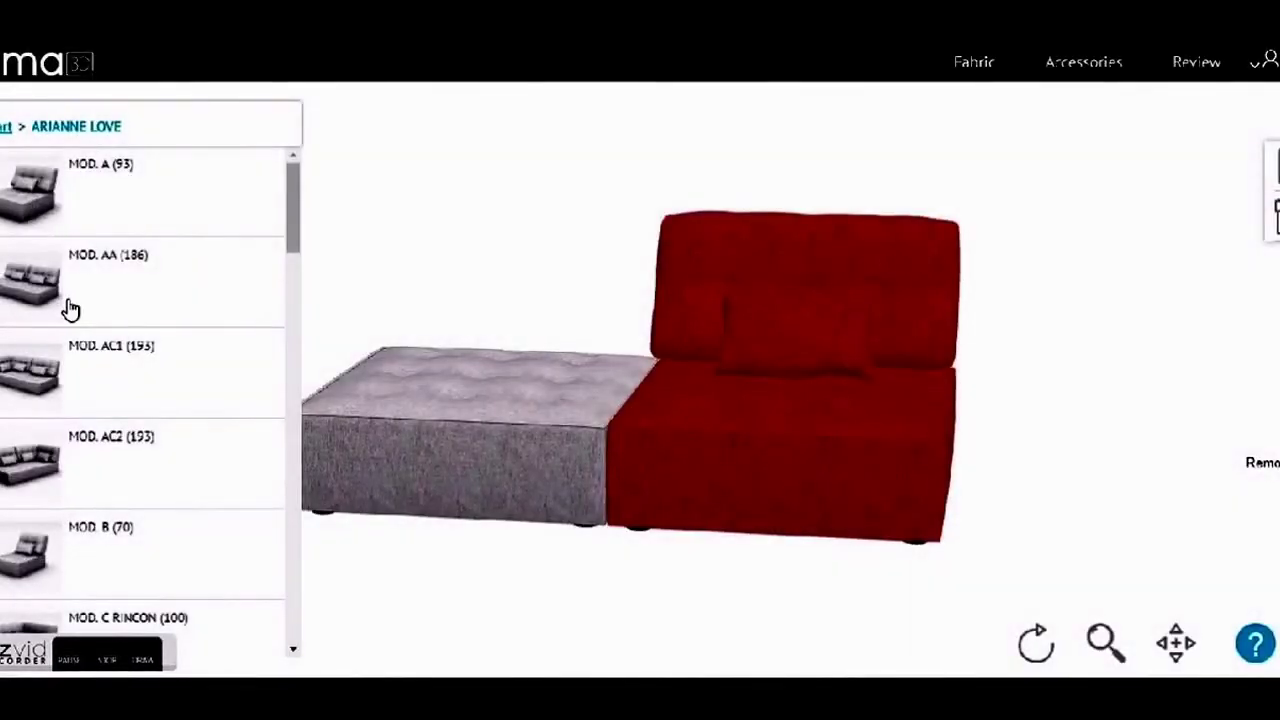
scroll(66, 309, down, 2)
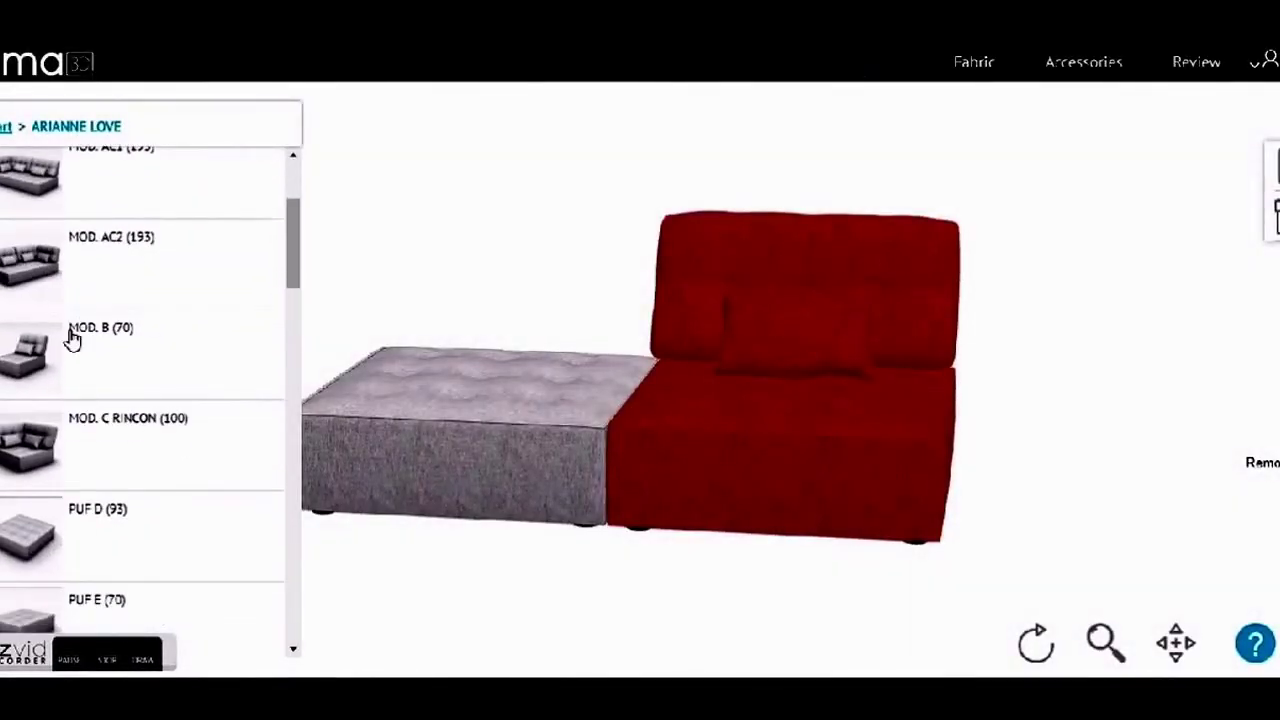
click(28, 454)
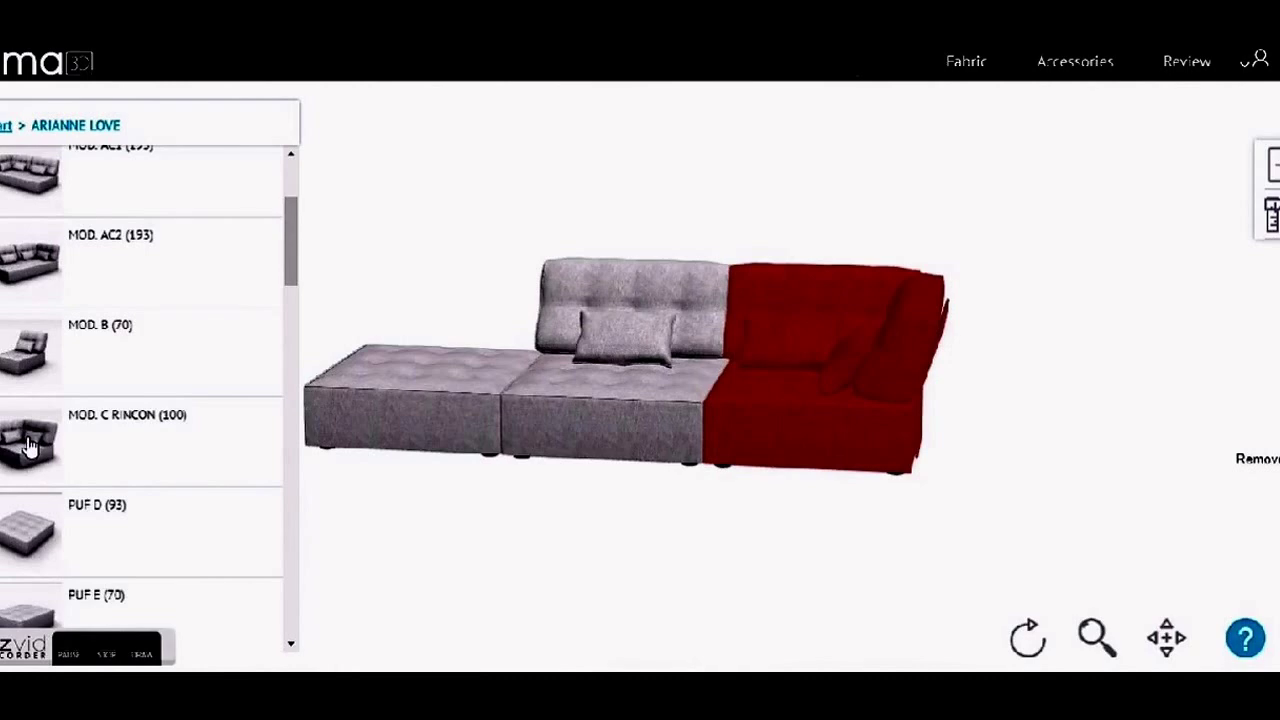
scroll(30, 446, up, 2)
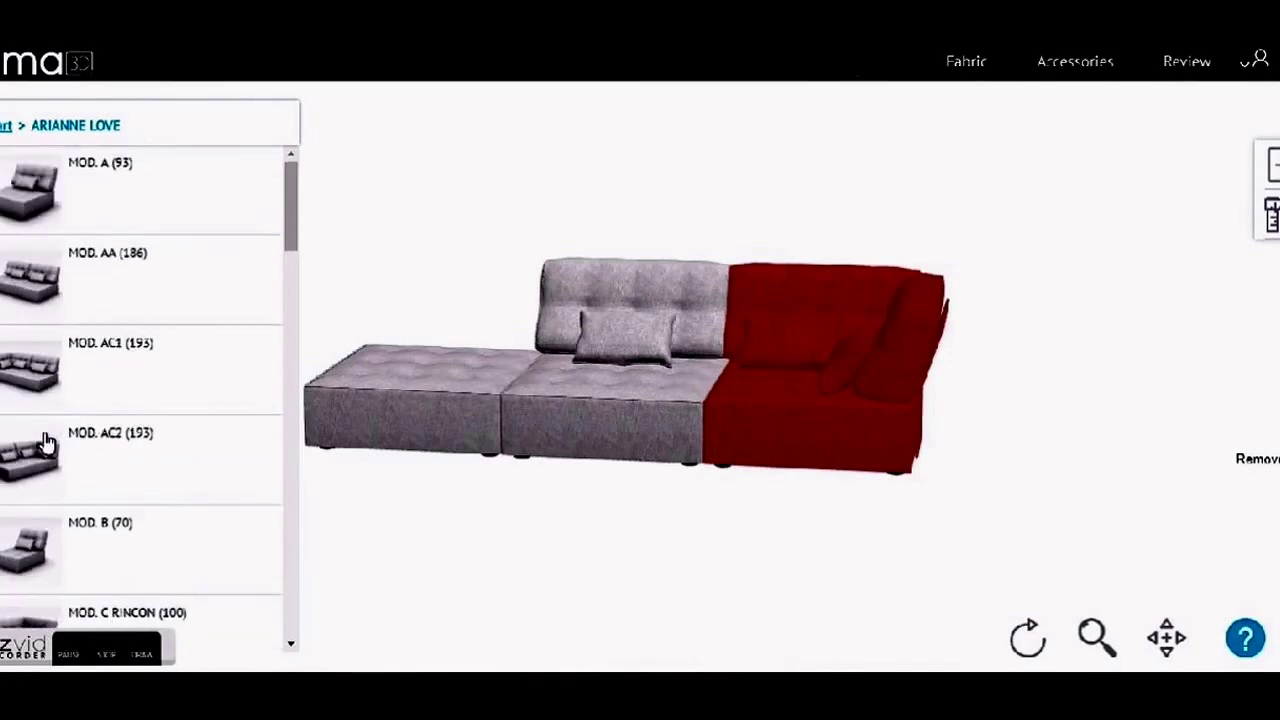
click(37, 203)
scroll(110, 320, down, 1)
scroll(120, 340, down, 9)
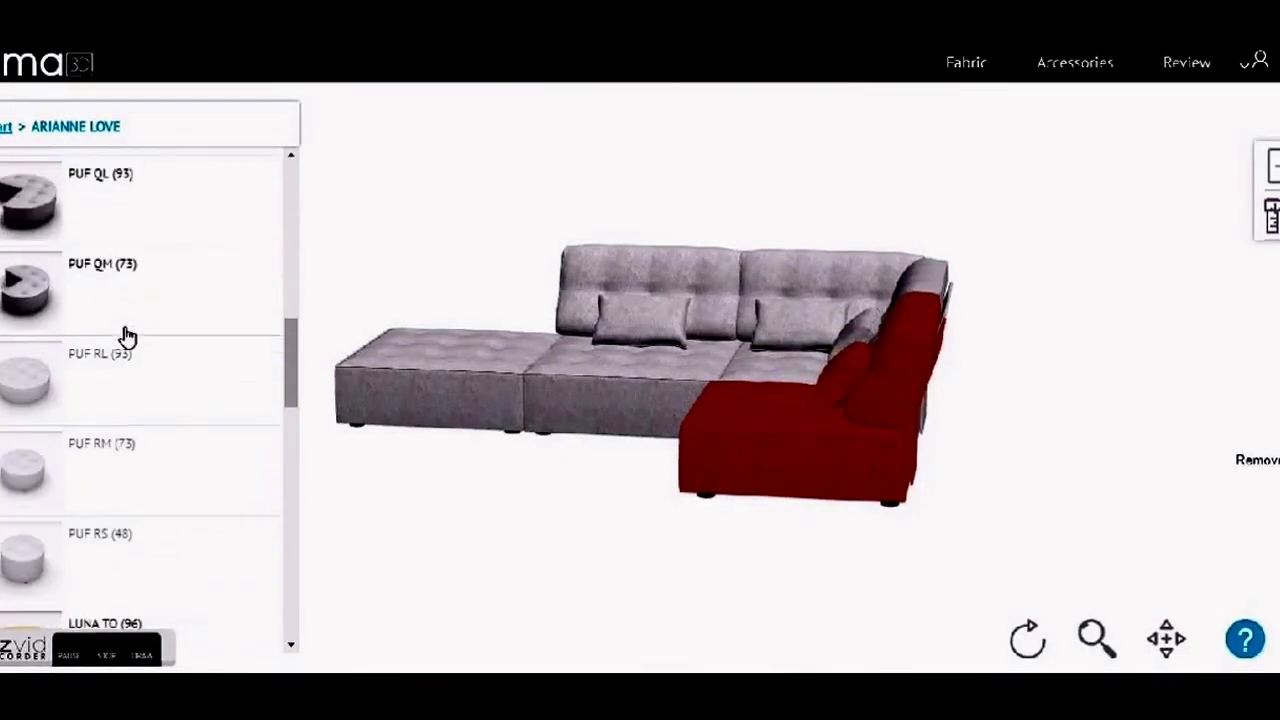
click(25, 378)
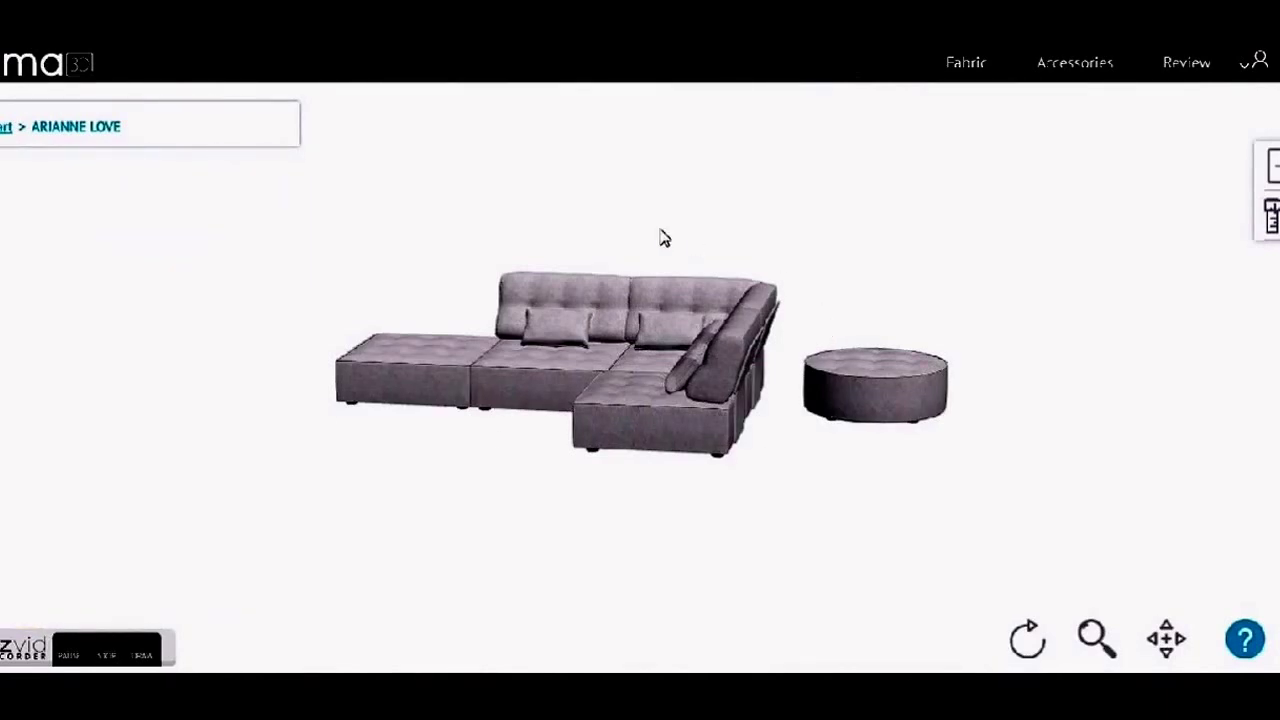
Rotate the L-shaped sofa and centre the round PUF RL pouf in front of it
click(889, 382)
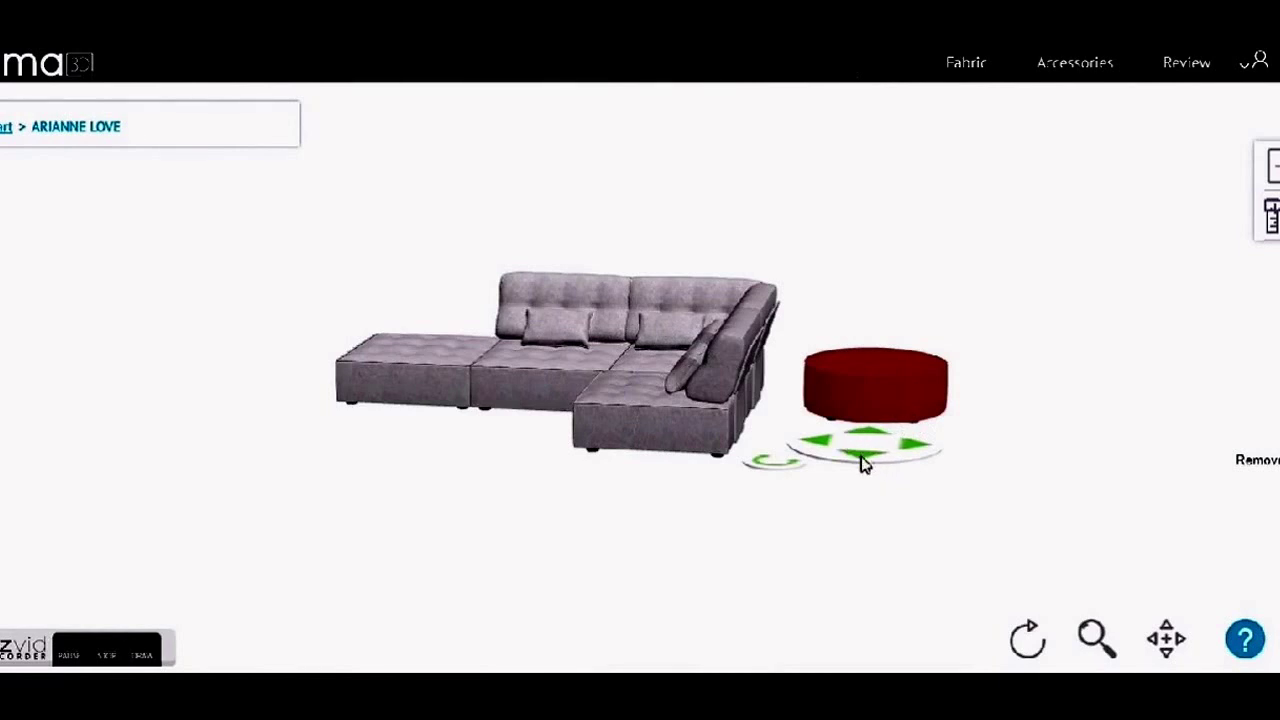
drag(864, 465, 424, 557)
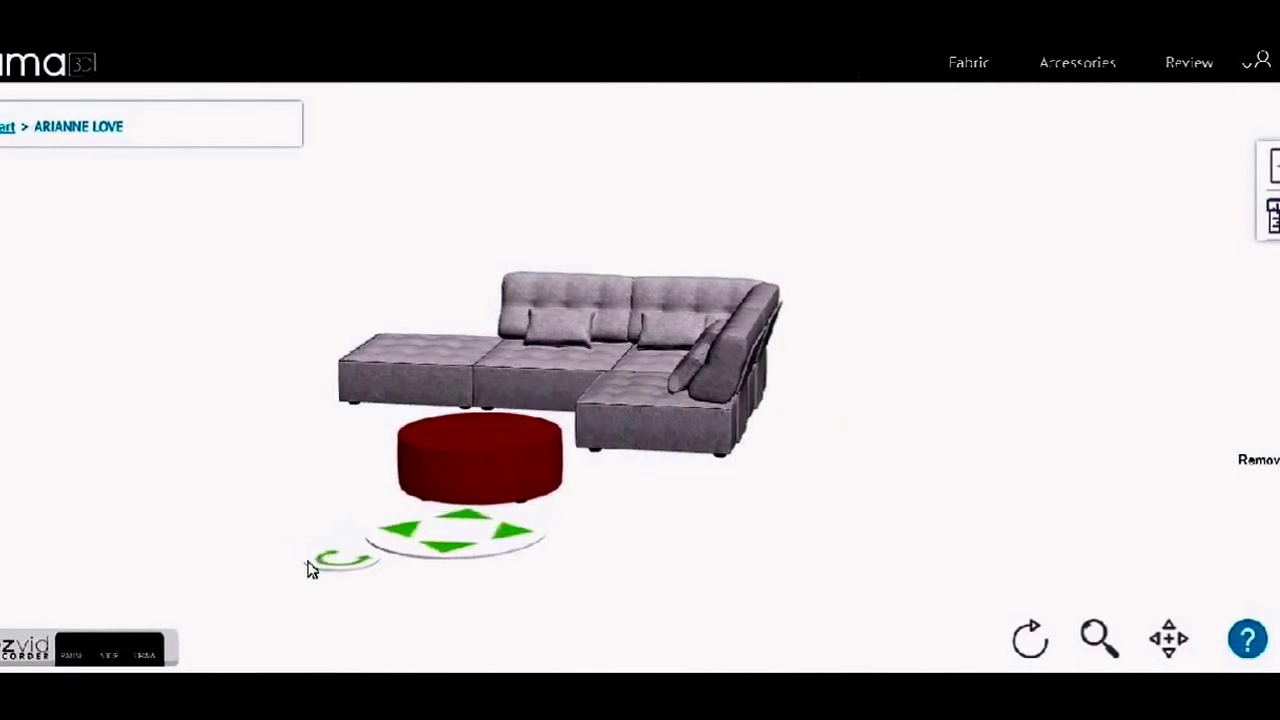
click(533, 360)
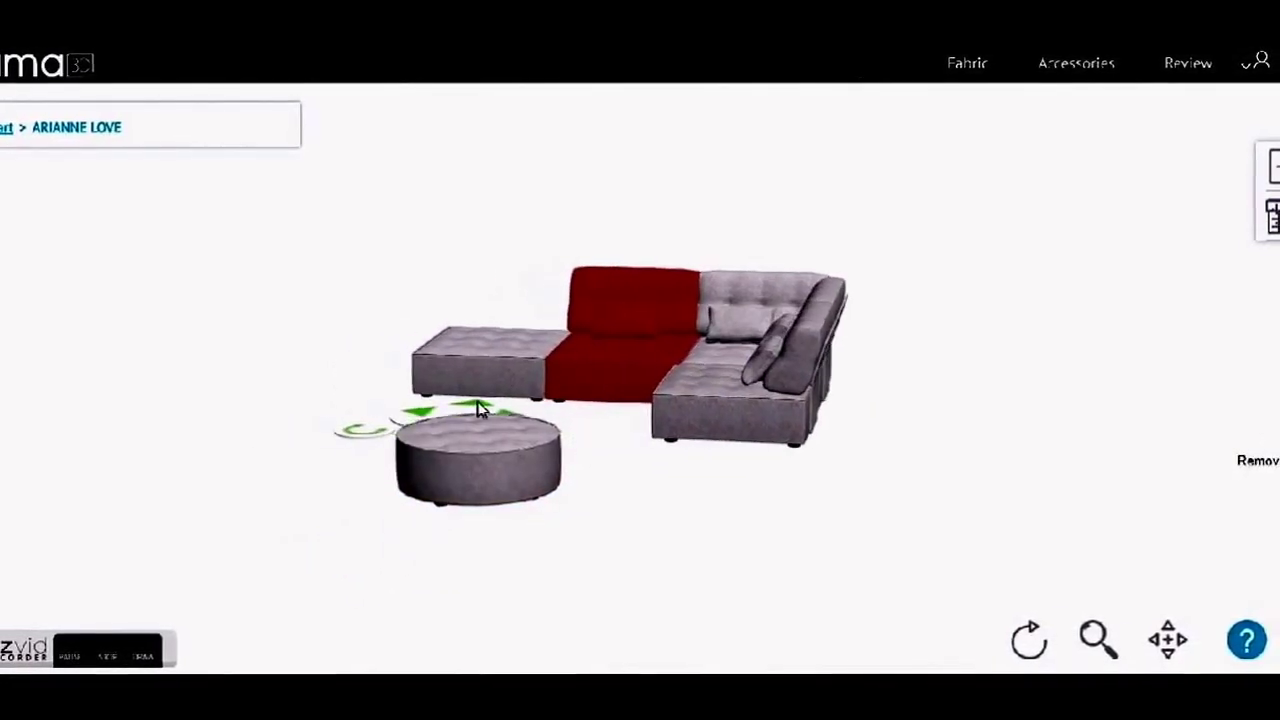
drag(397, 423, 446, 458)
click(446, 458)
drag(560, 528, 740, 508)
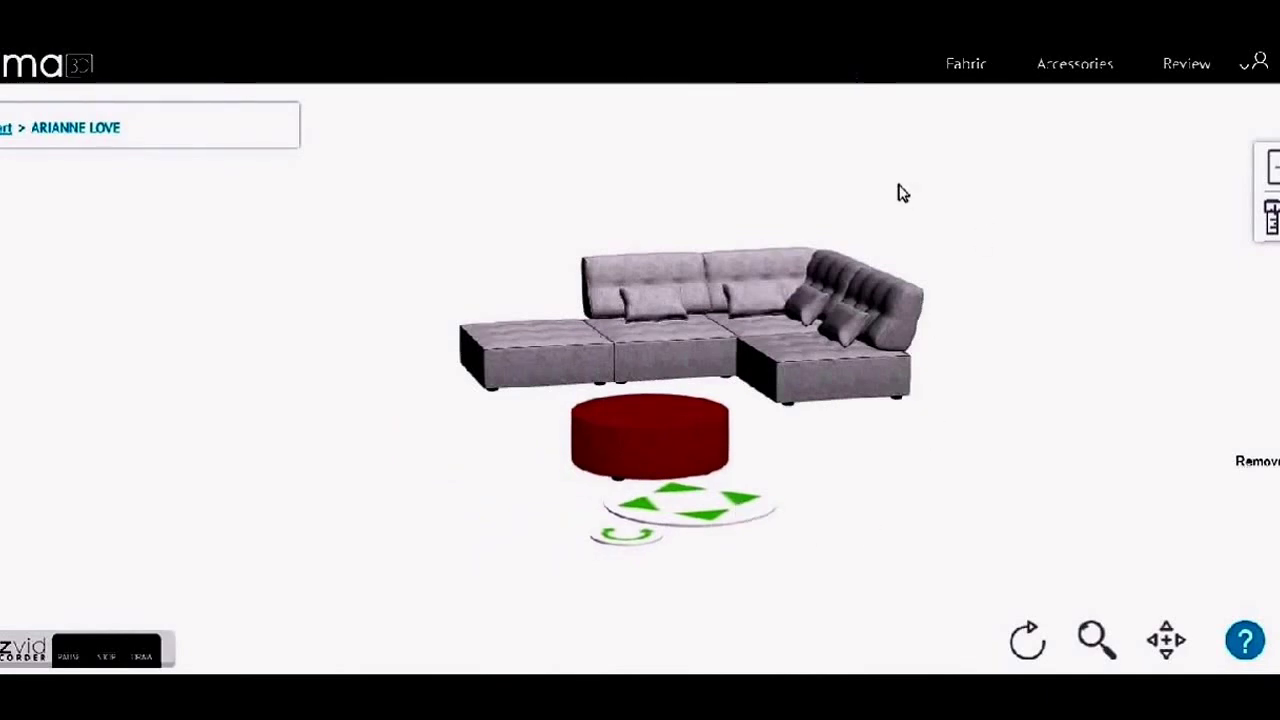
click(970, 75)
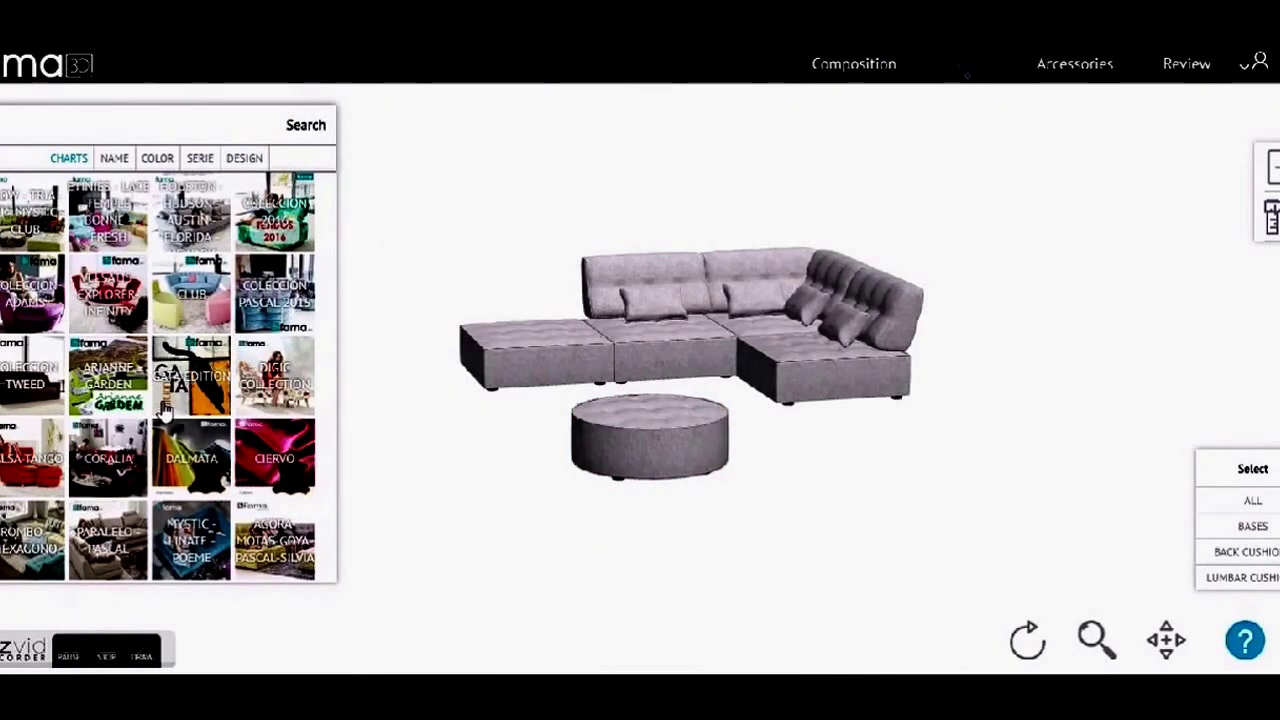
Browse GRIS OSCURO fabrics by colour, then open the ADAMS collection by name
click(158, 162)
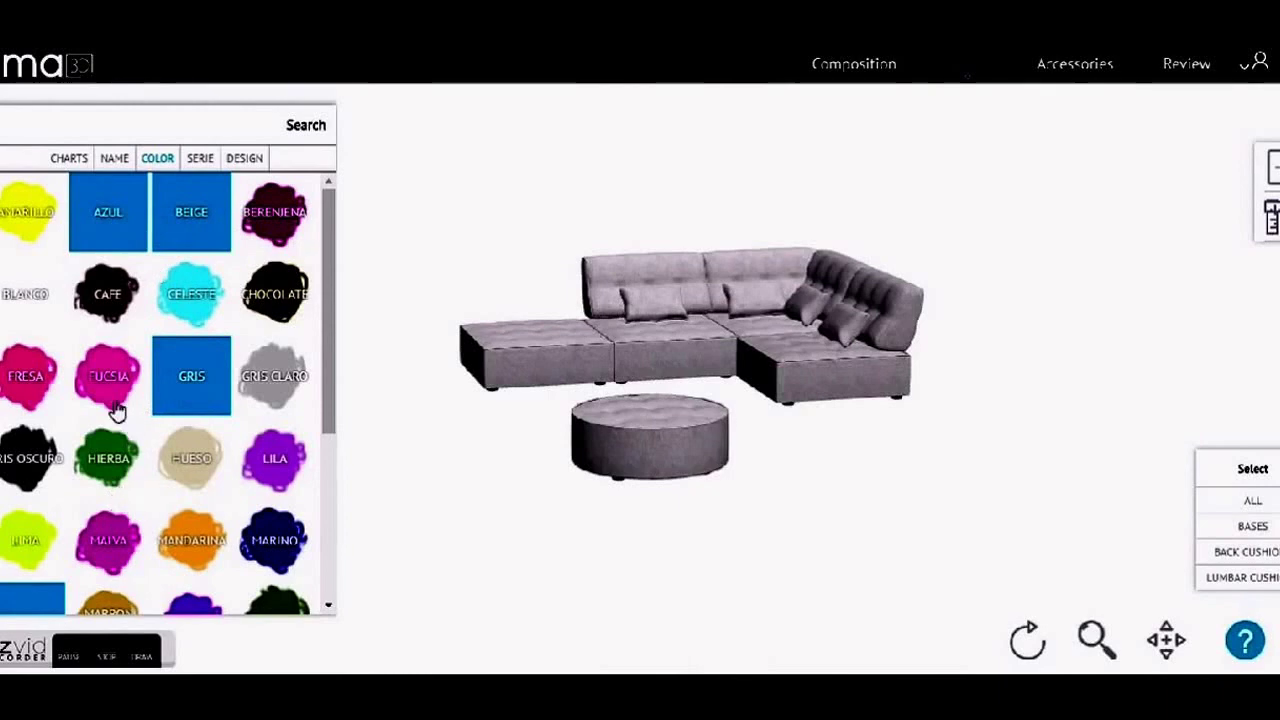
click(31, 455)
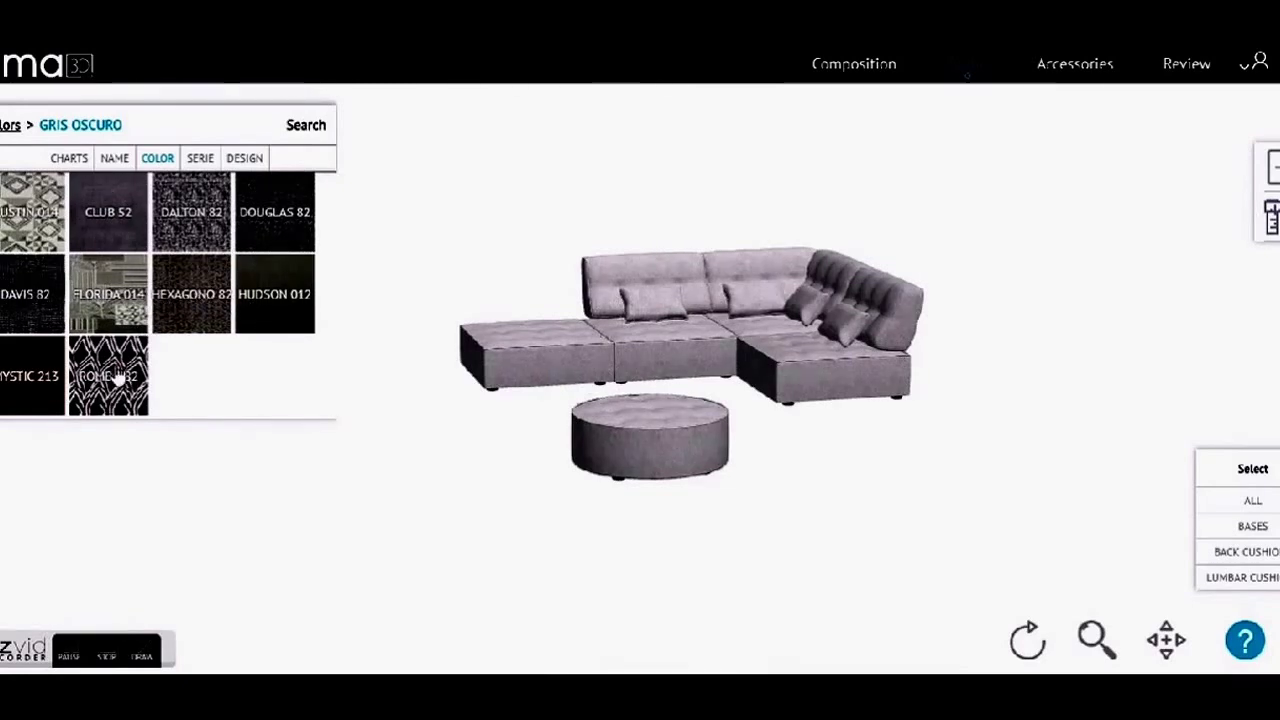
click(113, 160)
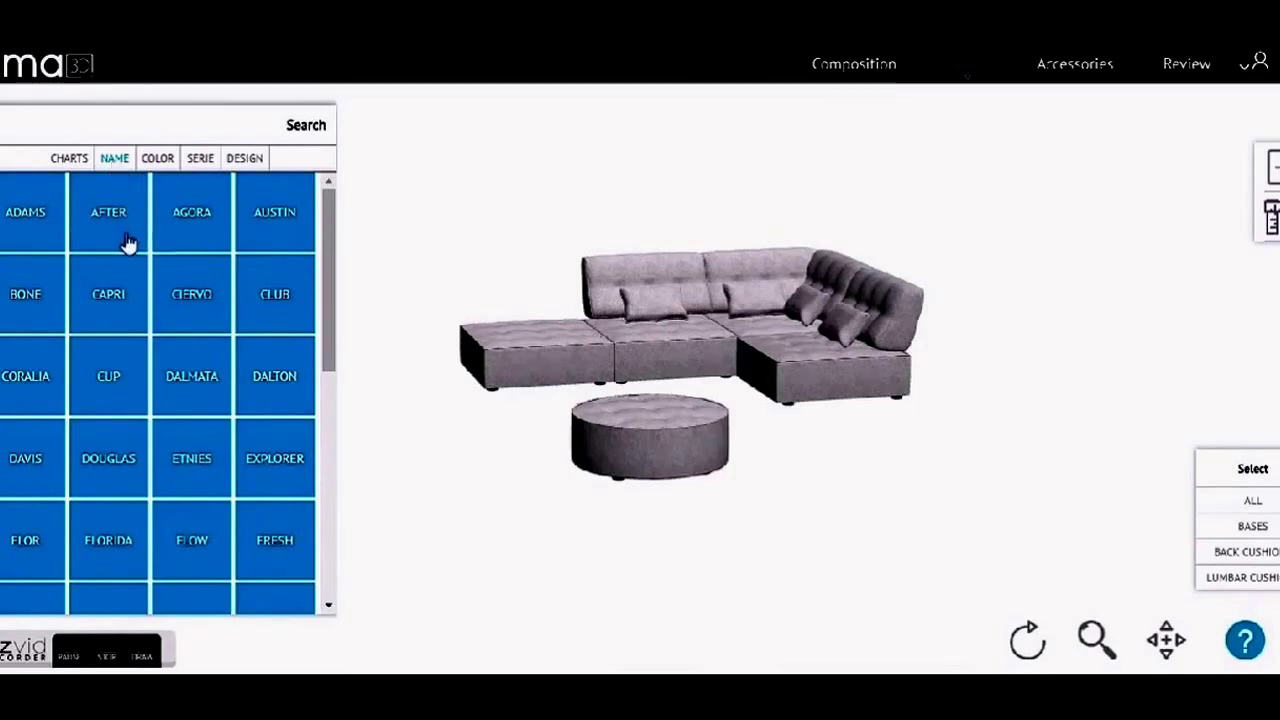
click(34, 214)
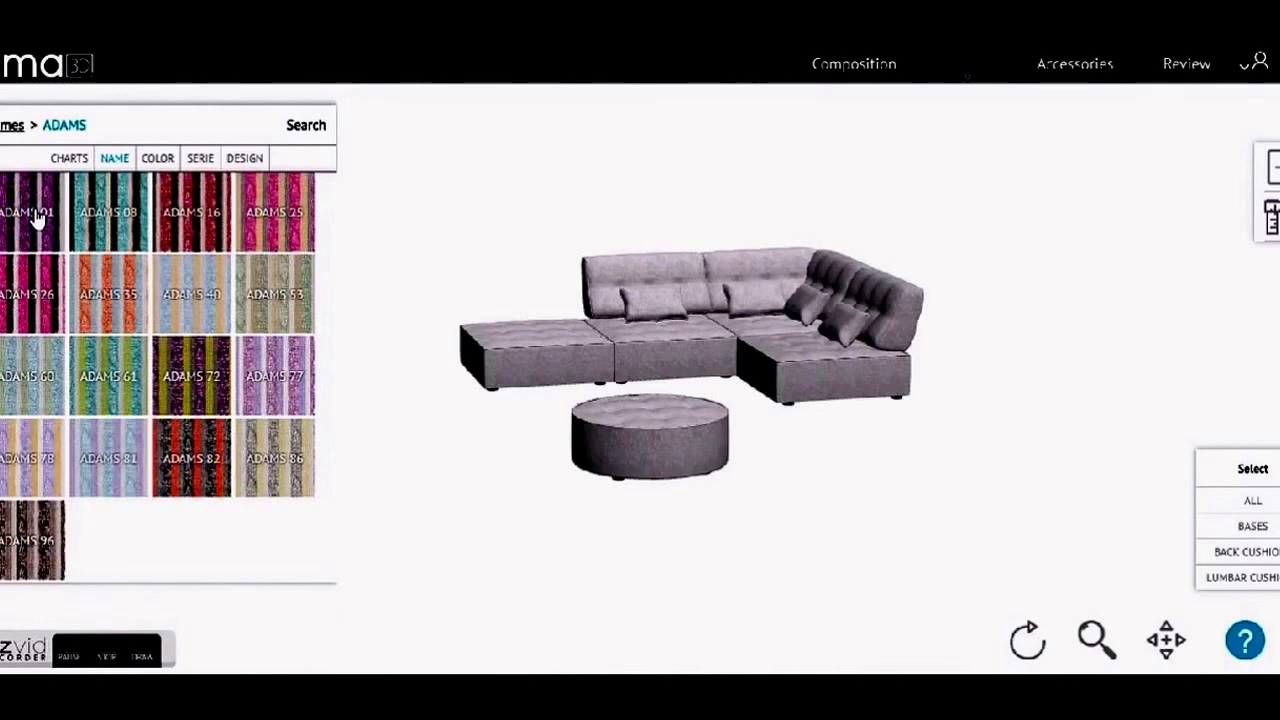
Cover the middle seat base and back cushion in ADAMS 81 fabric
click(109, 470)
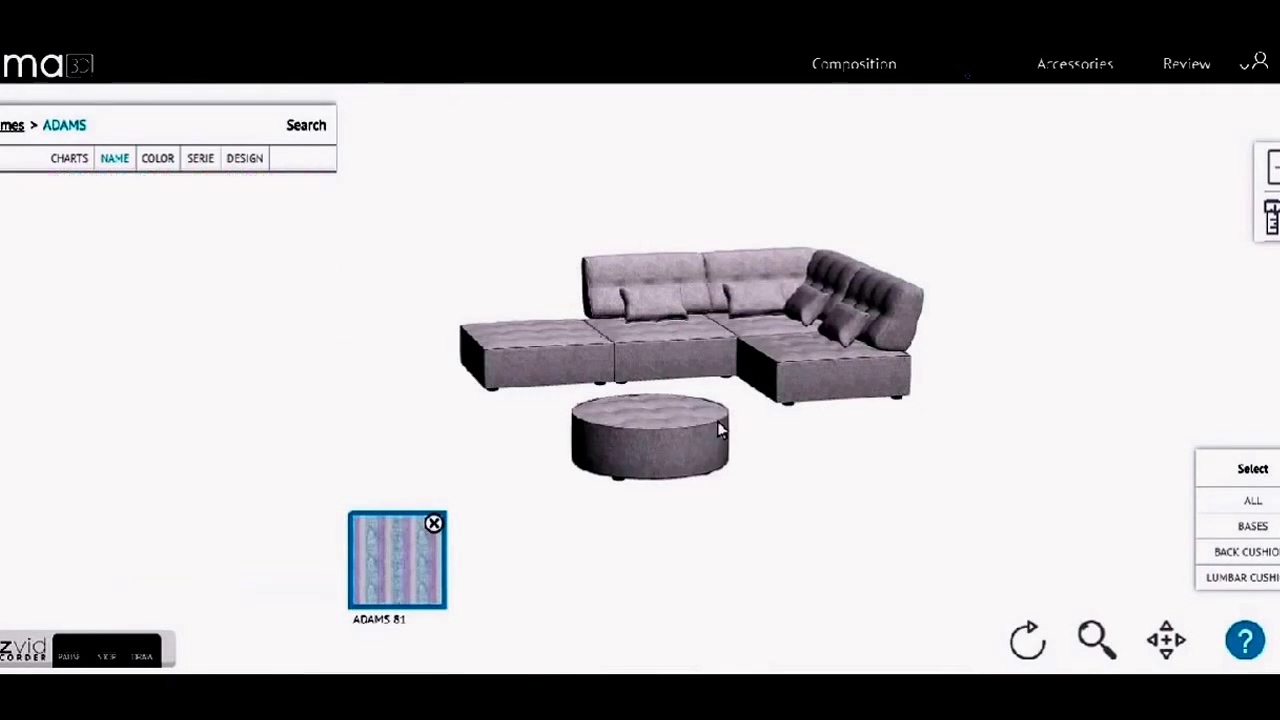
click(667, 339)
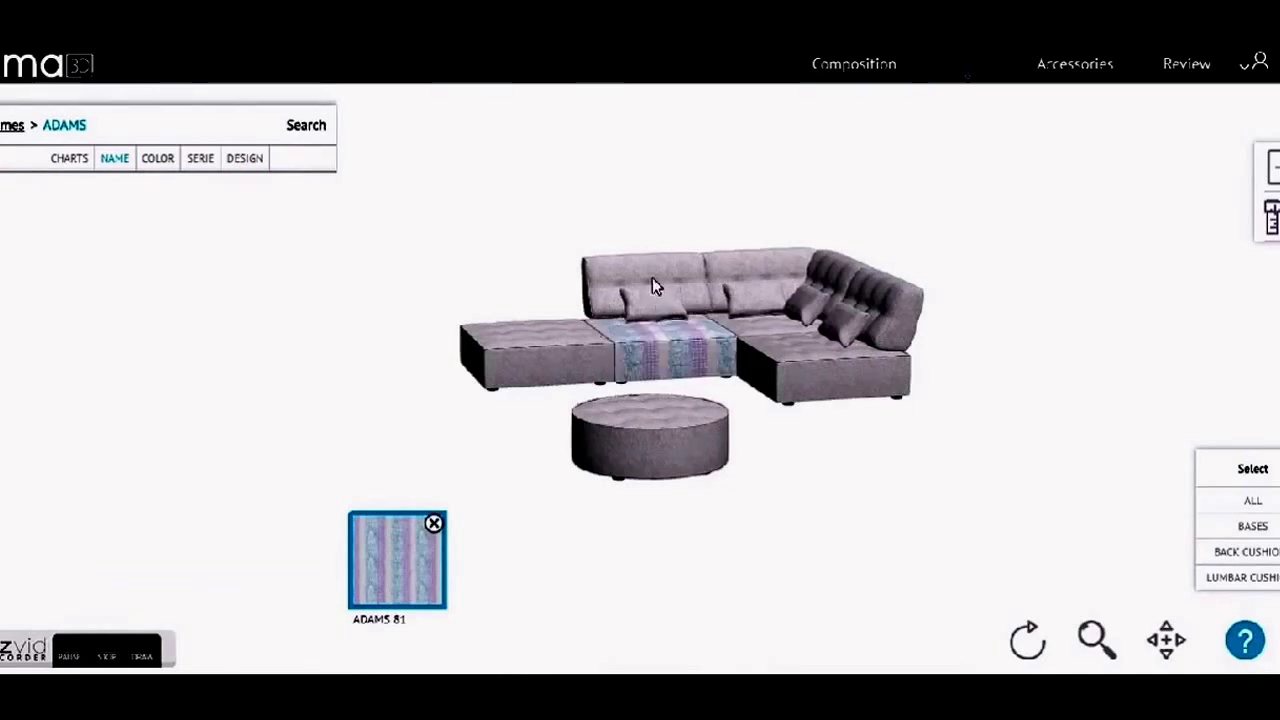
click(652, 277)
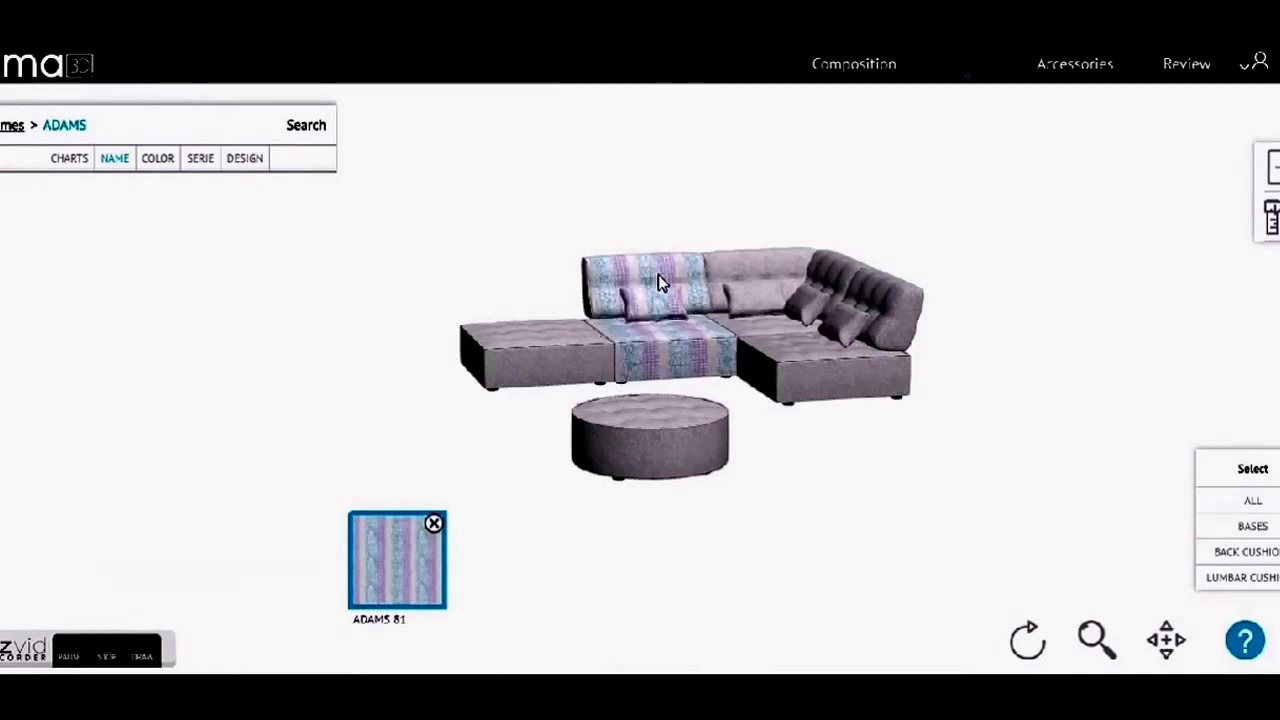
Switch to the DAVIS collection and cover the left chaise module in DAVIS 60
mouse_move(13, 127)
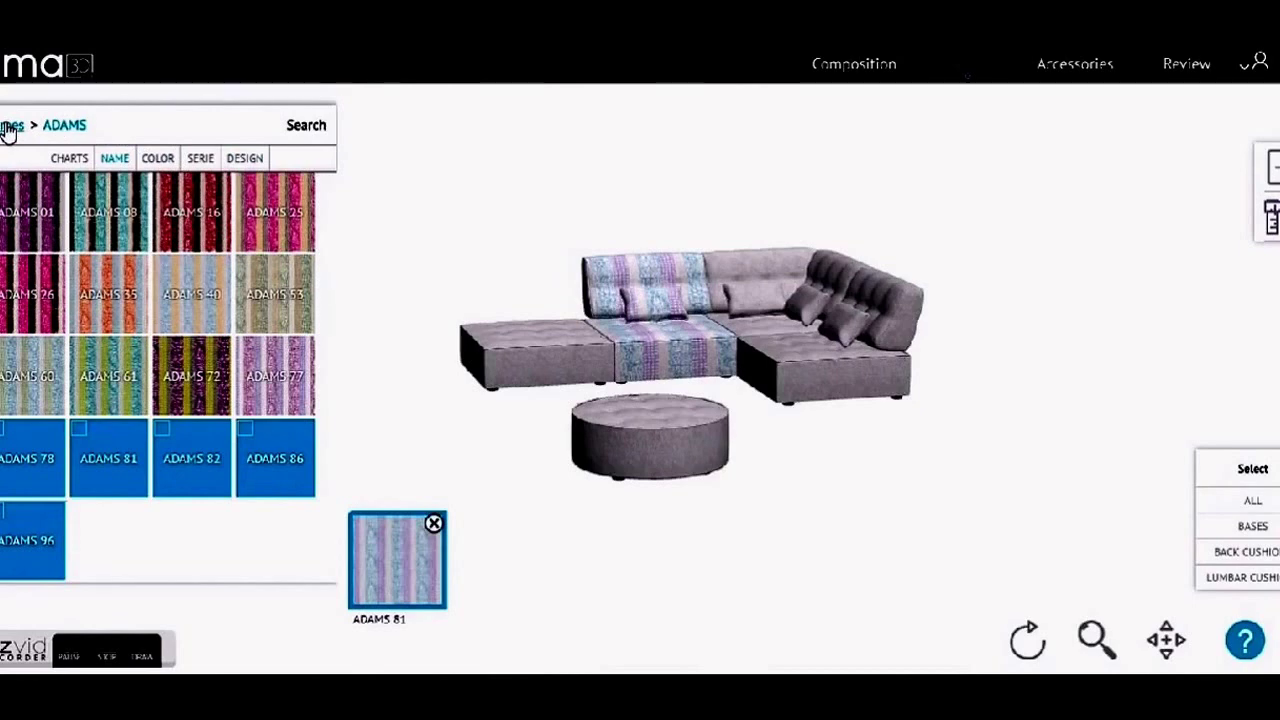
click(9, 129)
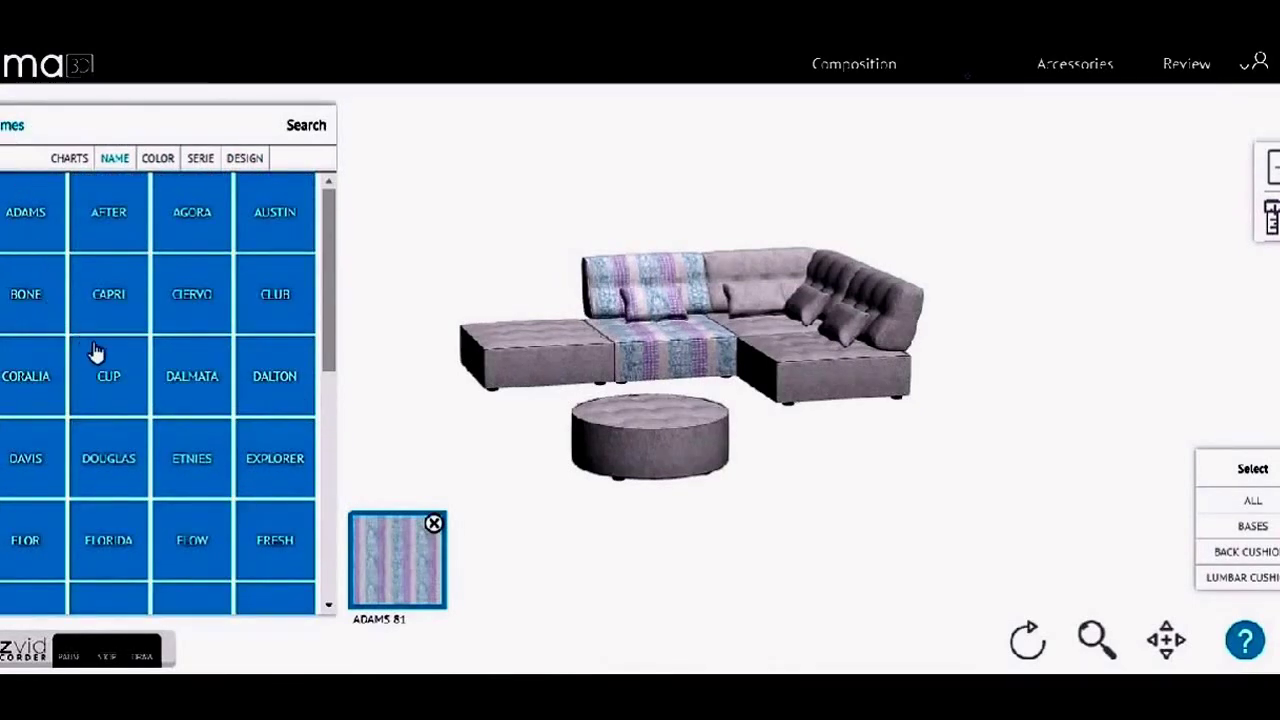
click(25, 458)
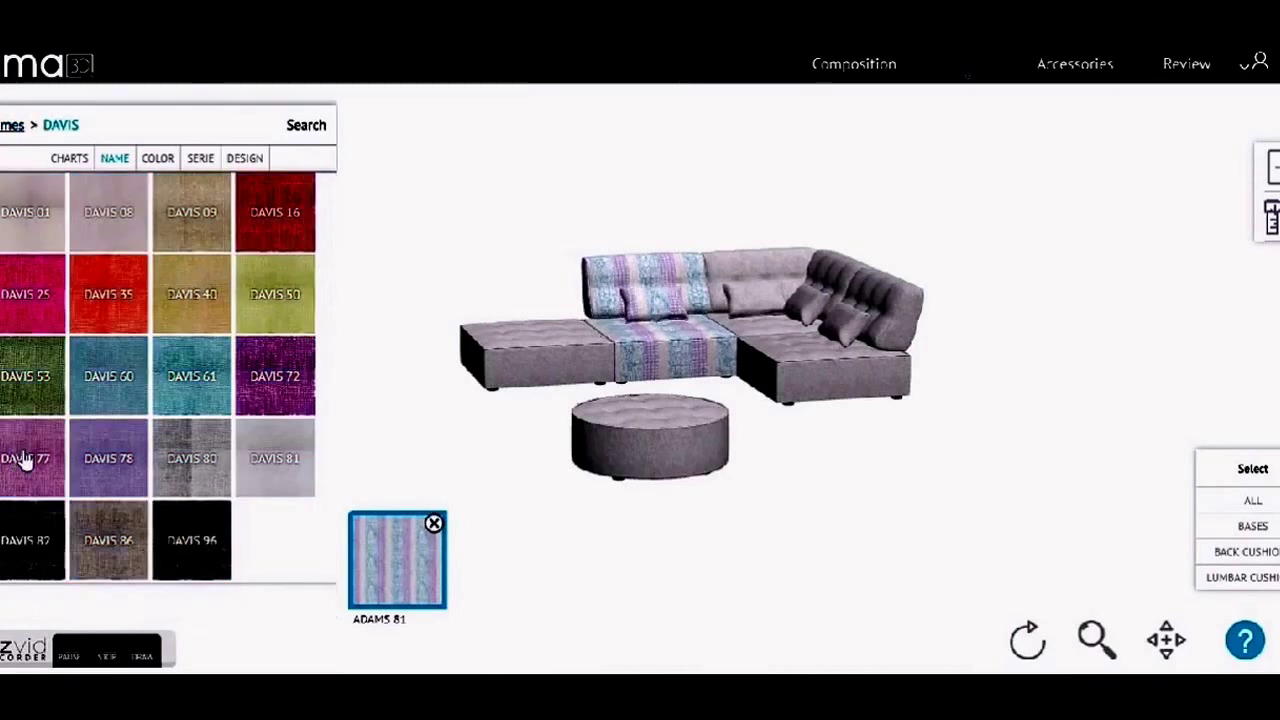
click(118, 390)
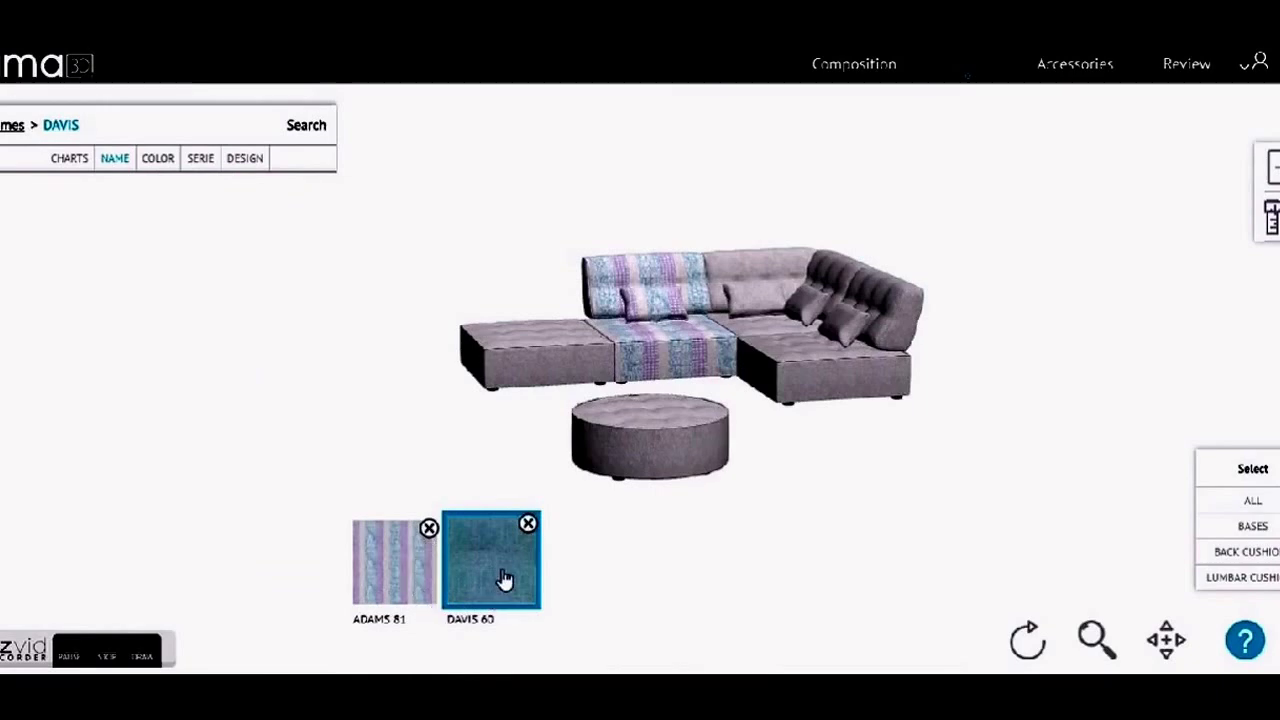
click(554, 335)
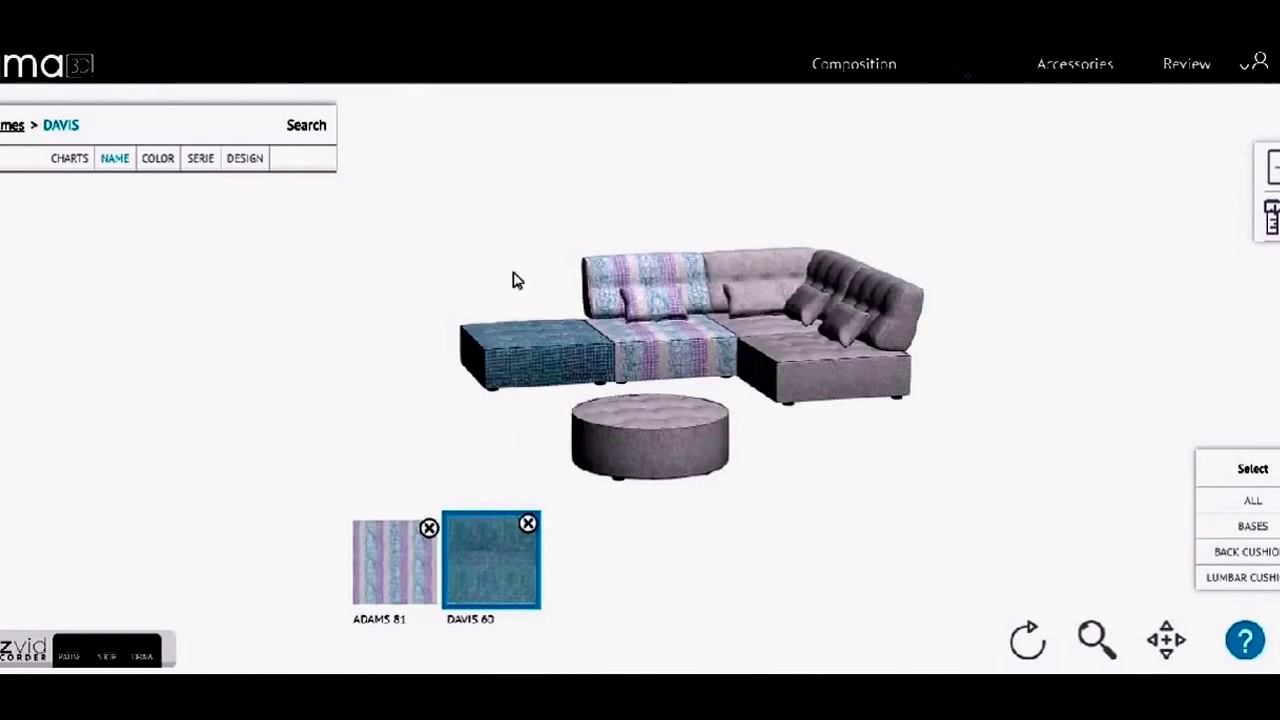
Add DOUGLAS 81 from the DOUGLAS collection and apply it to the middle back cushion
mouse_move(14, 145)
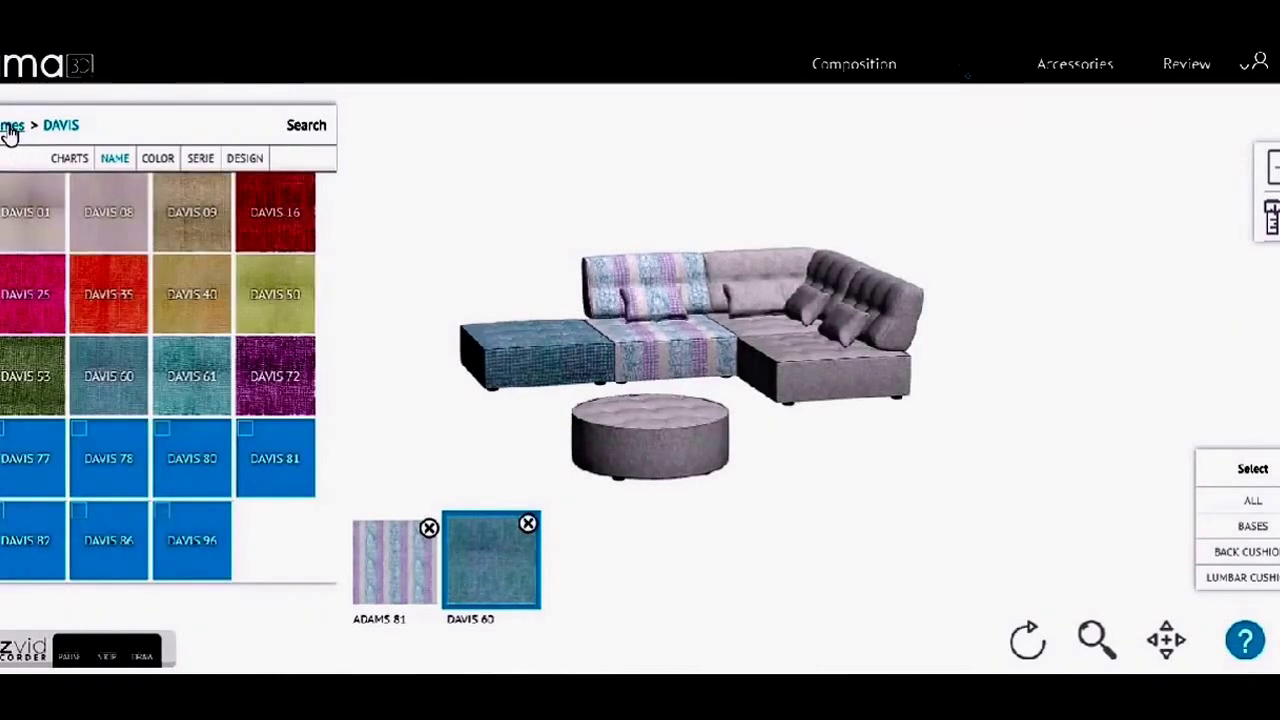
click(12, 128)
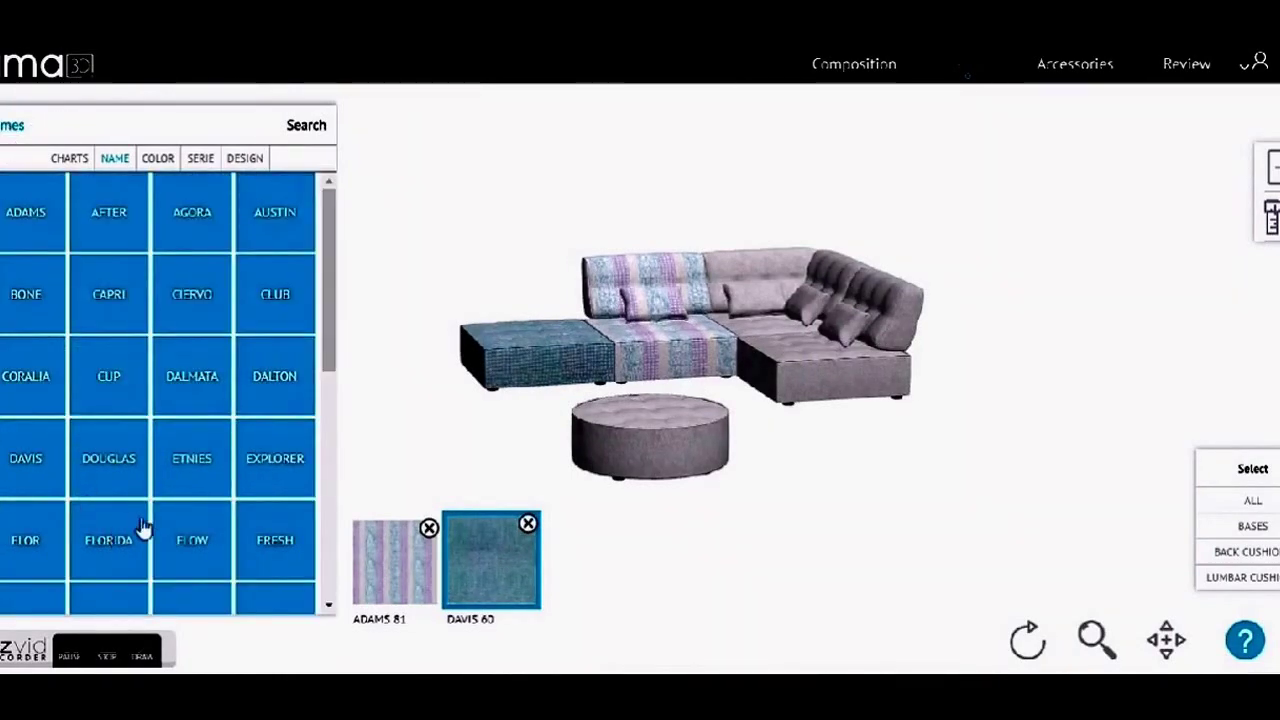
click(108, 460)
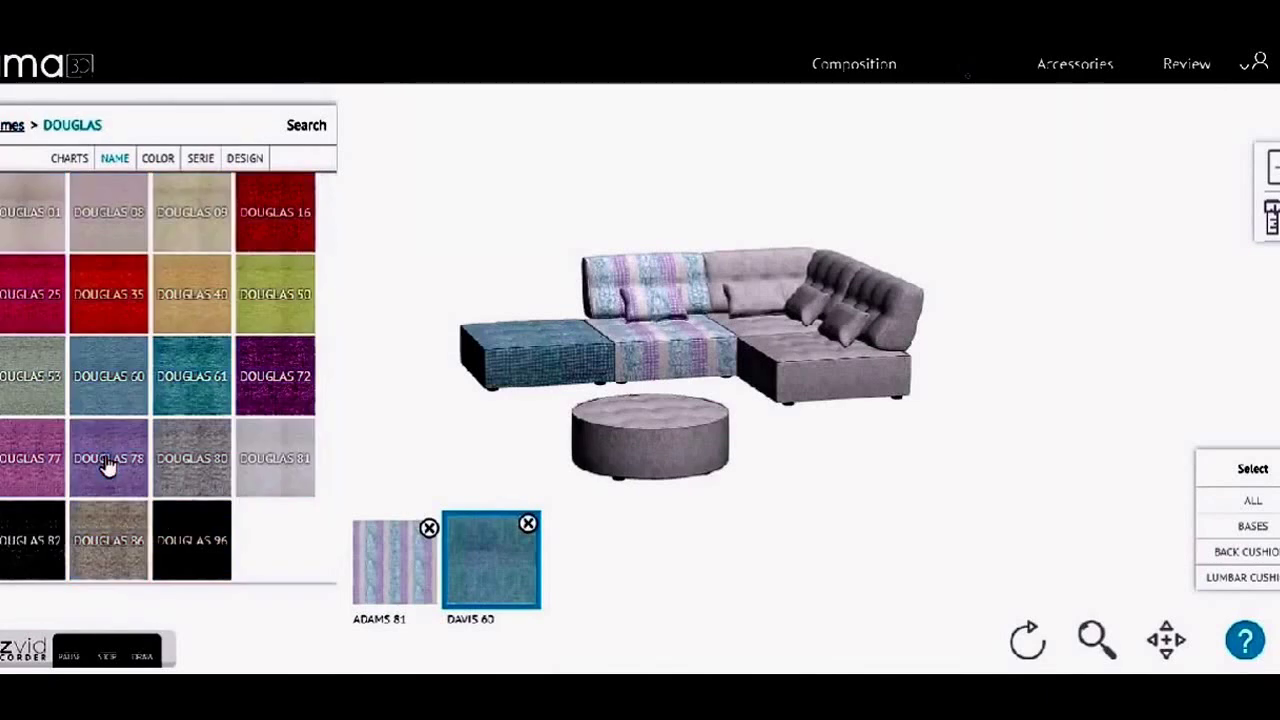
click(287, 472)
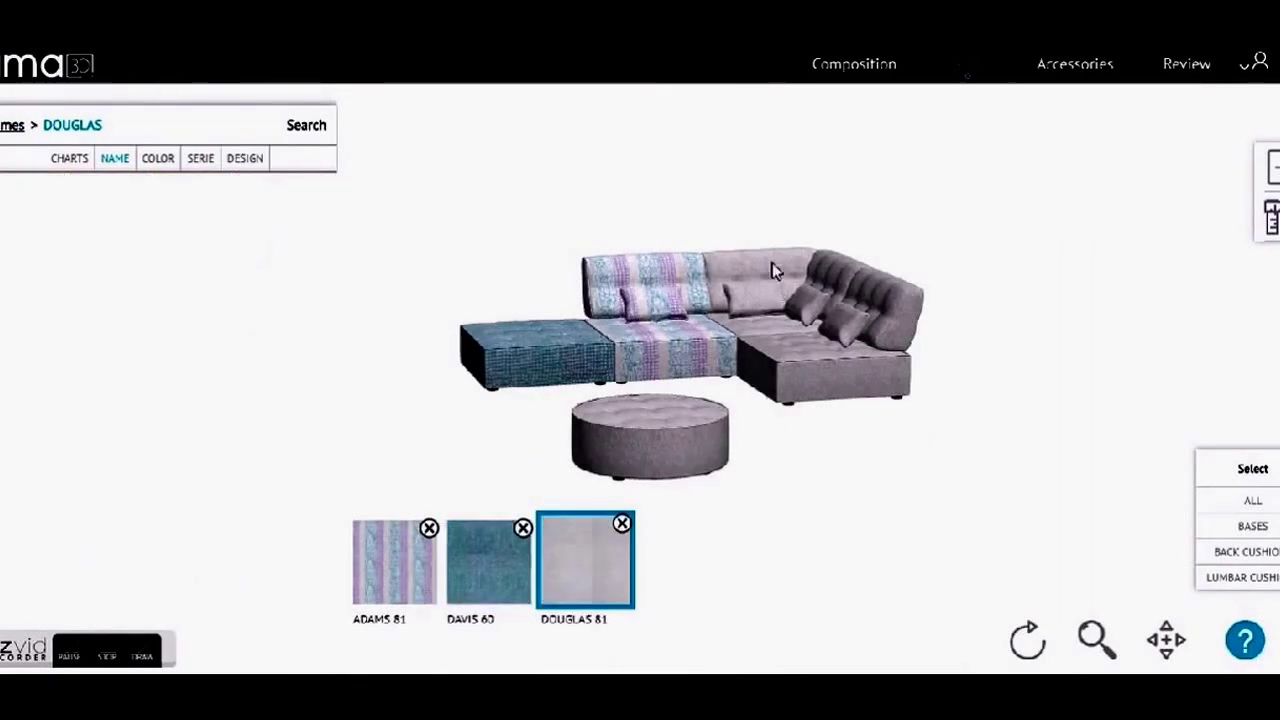
click(768, 280)
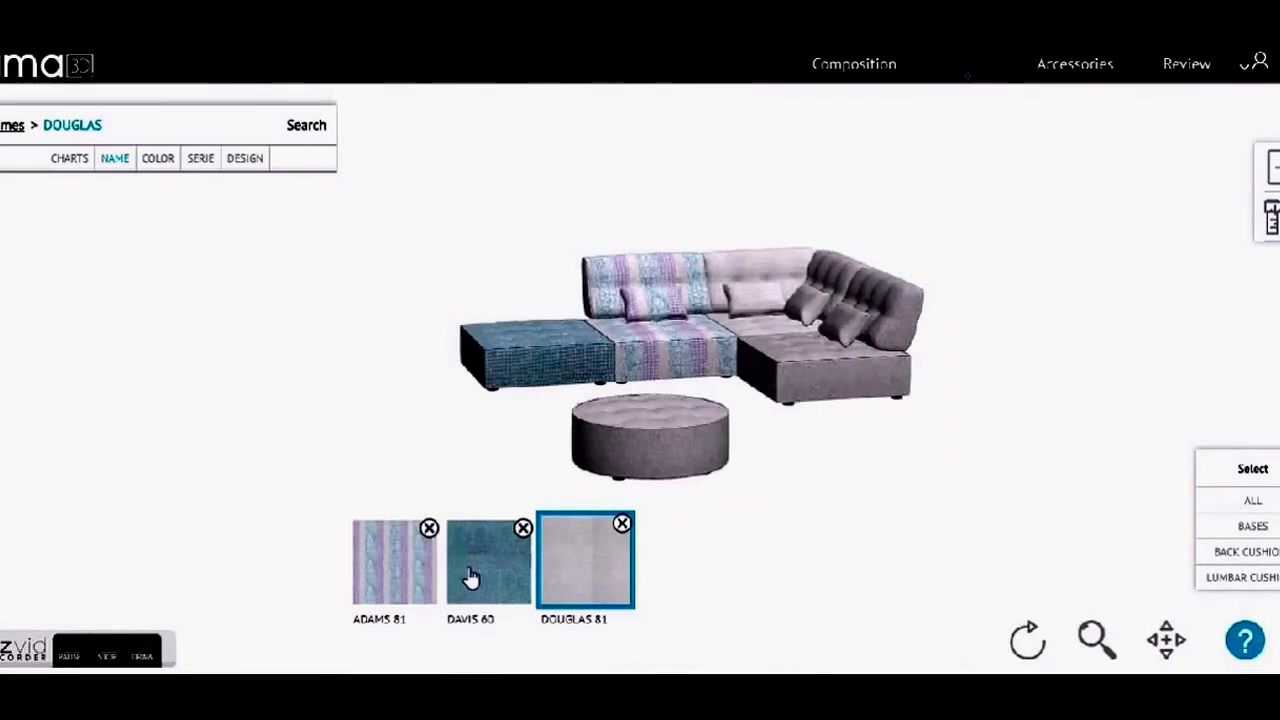
Try ADAMS 81 on the corner throw pillow, then reselect DOUGLAS 81
click(393, 572)
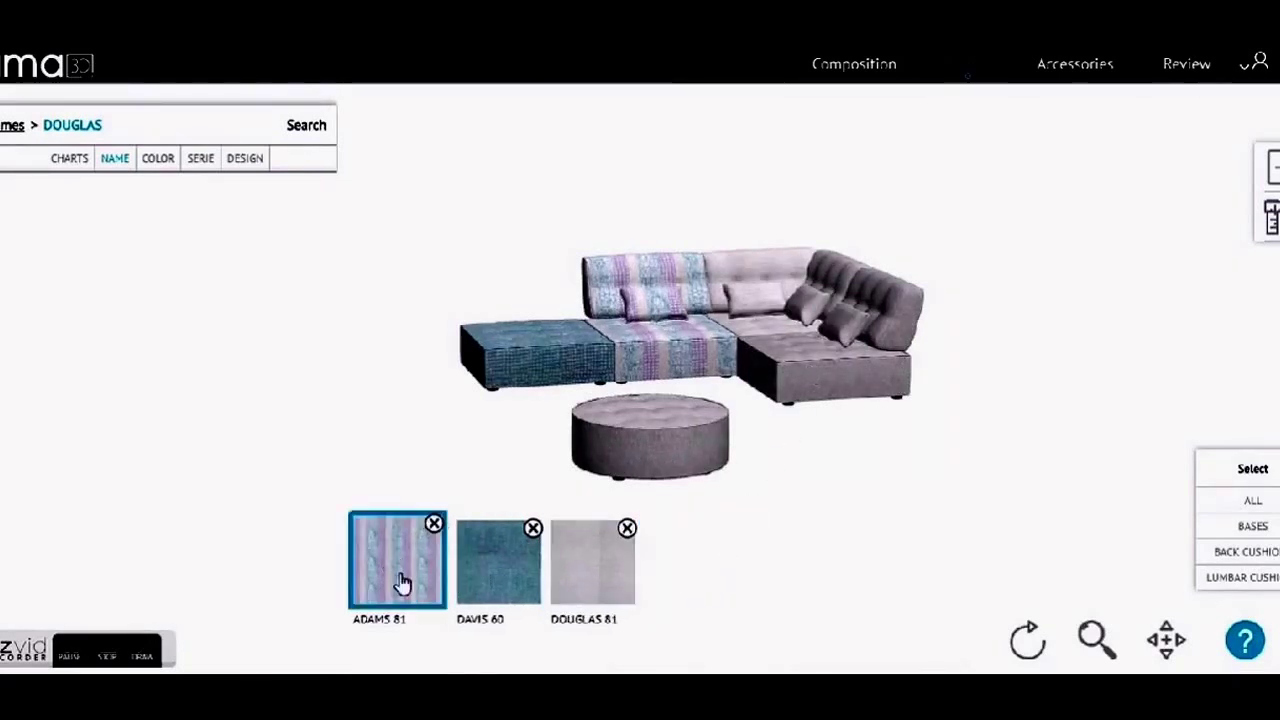
click(757, 305)
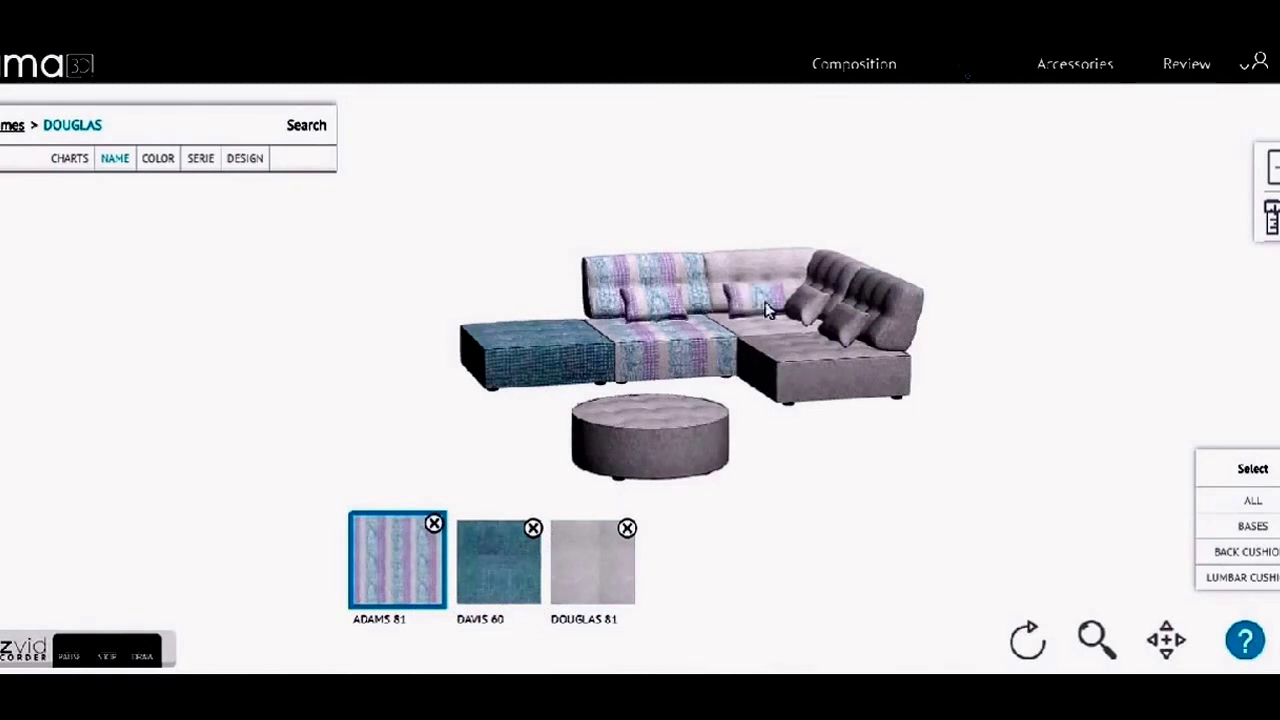
click(603, 545)
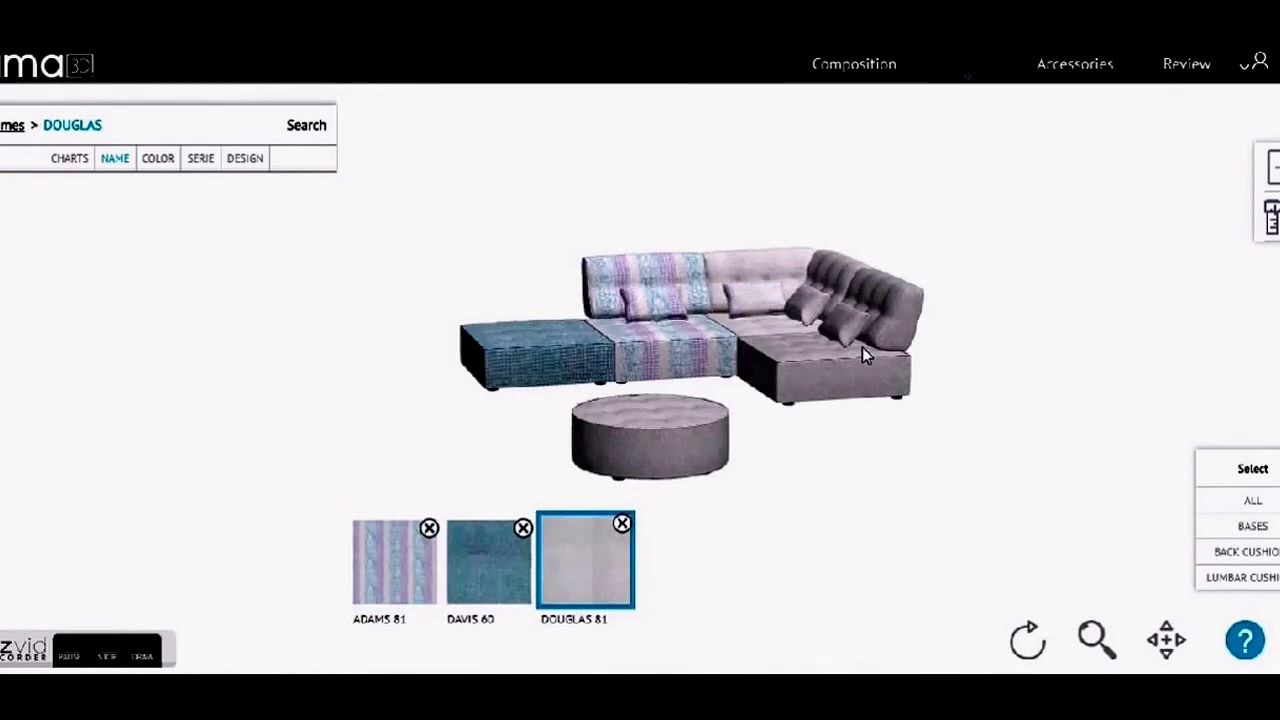
Add DALTON 78 and apply it to the right corner seat and back cushions
mouse_move(51, 177)
click(14, 128)
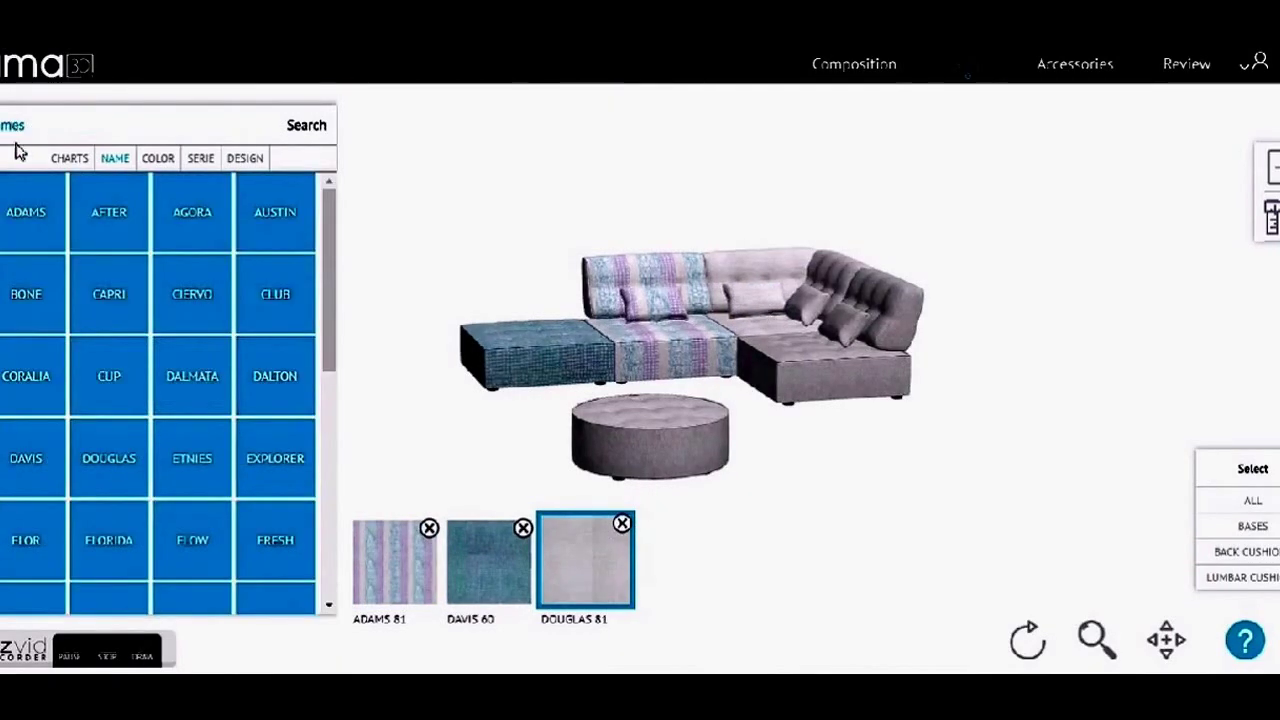
click(266, 384)
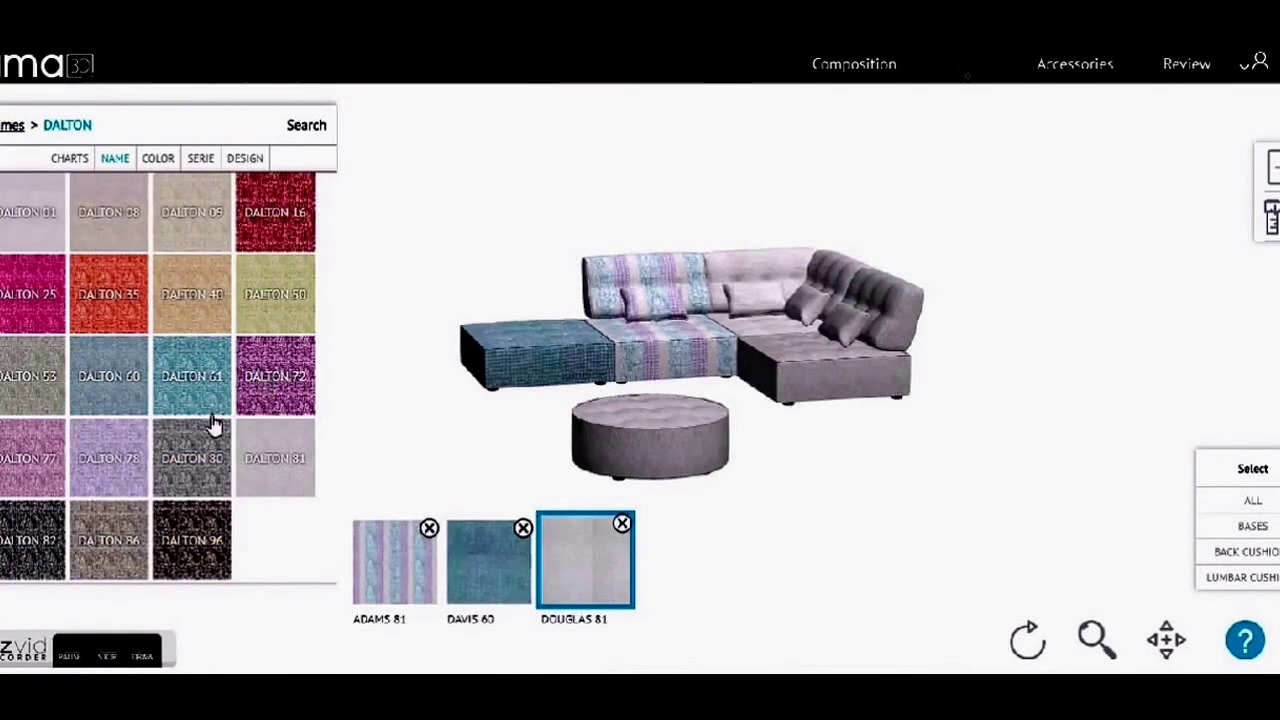
click(114, 462)
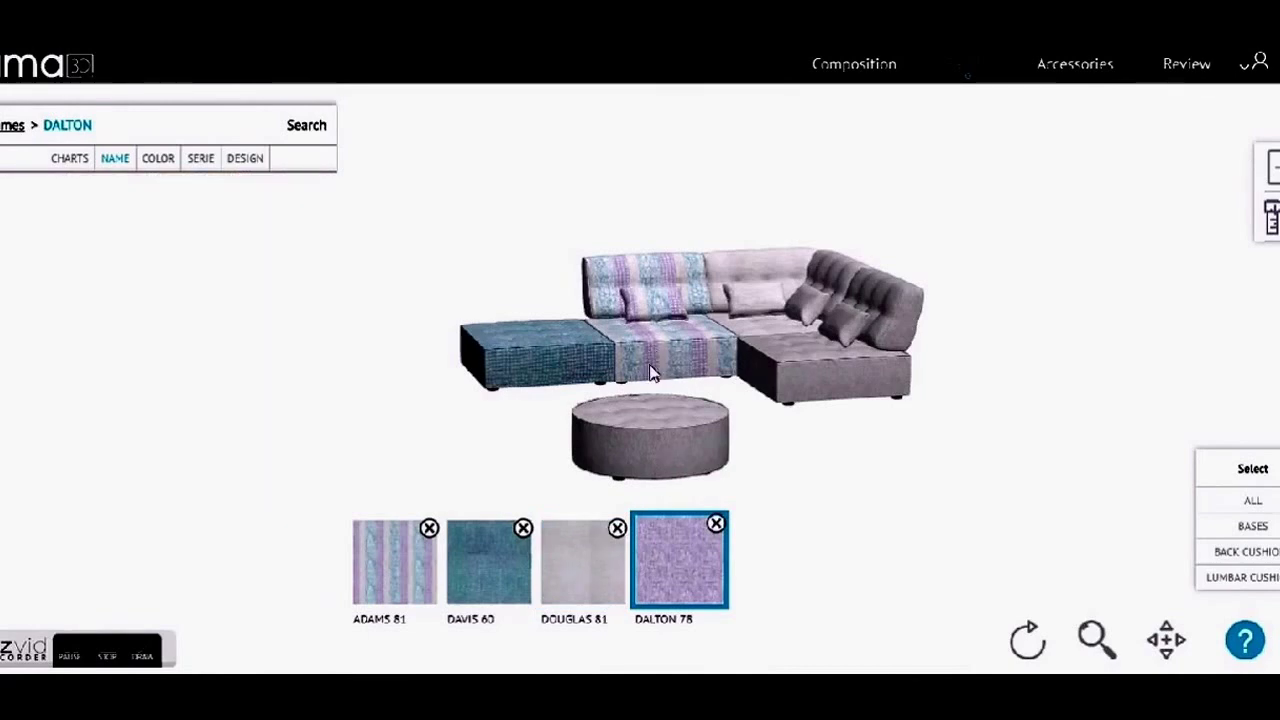
click(823, 365)
click(868, 313)
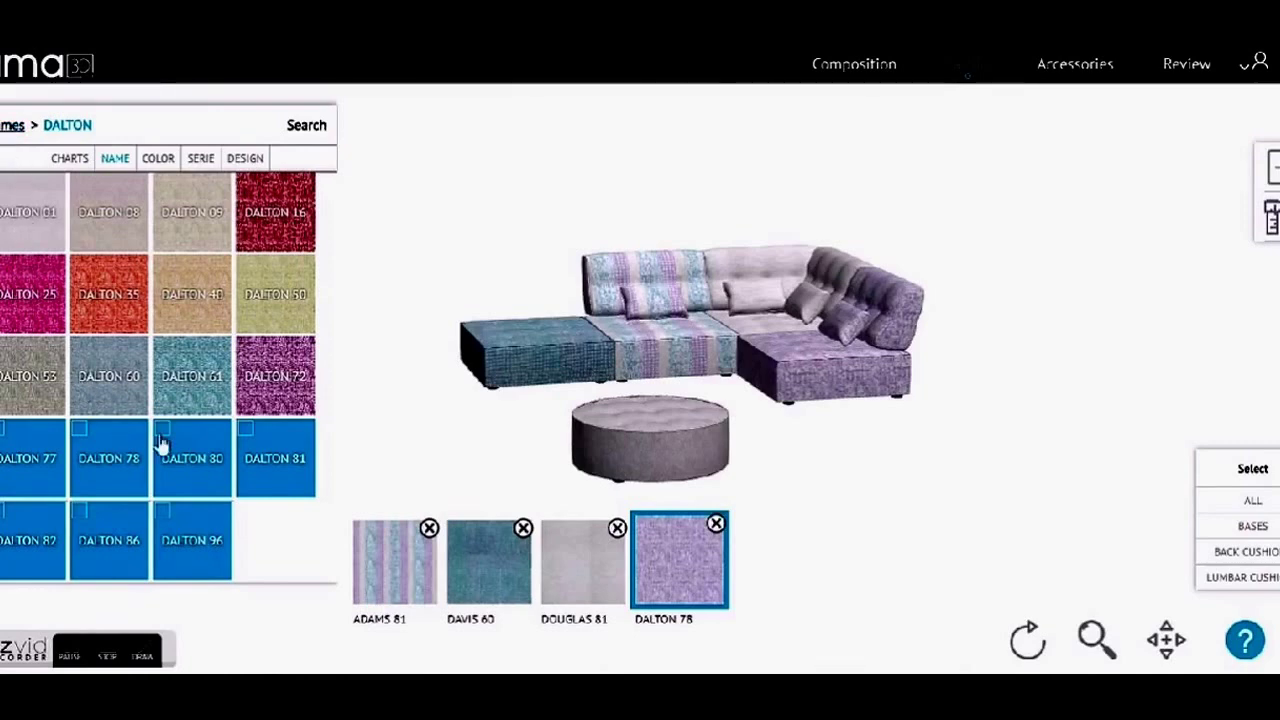
Add DALTON 81 and apply it to the round pouf
click(275, 462)
click(662, 458)
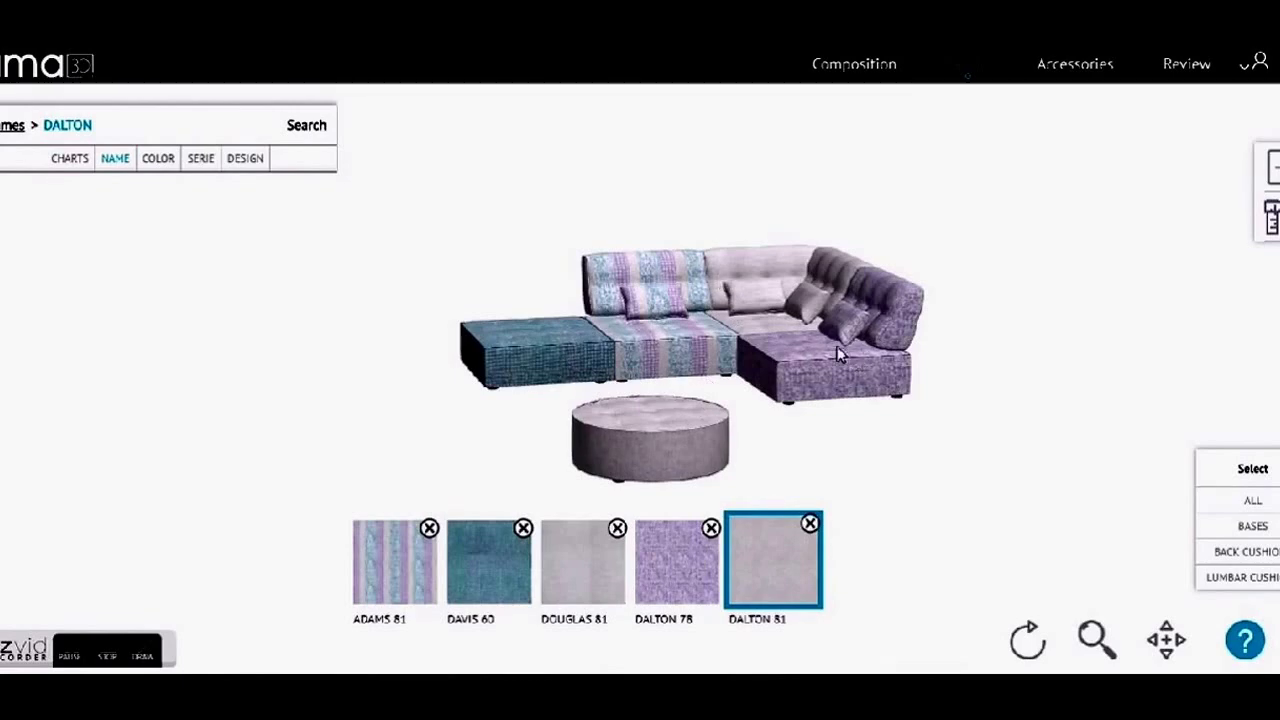
click(1075, 70)
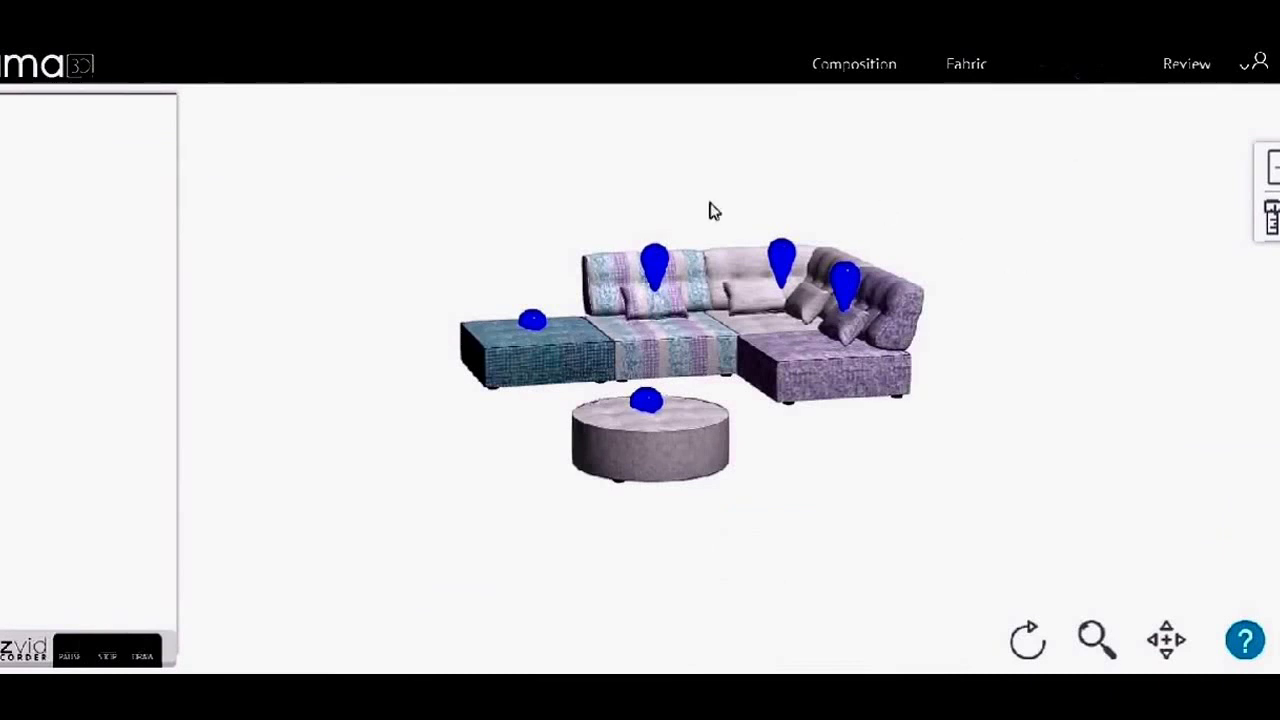
Select the left sofa module and choose NOGAL (10 cm.) legs from the Patas list
click(533, 322)
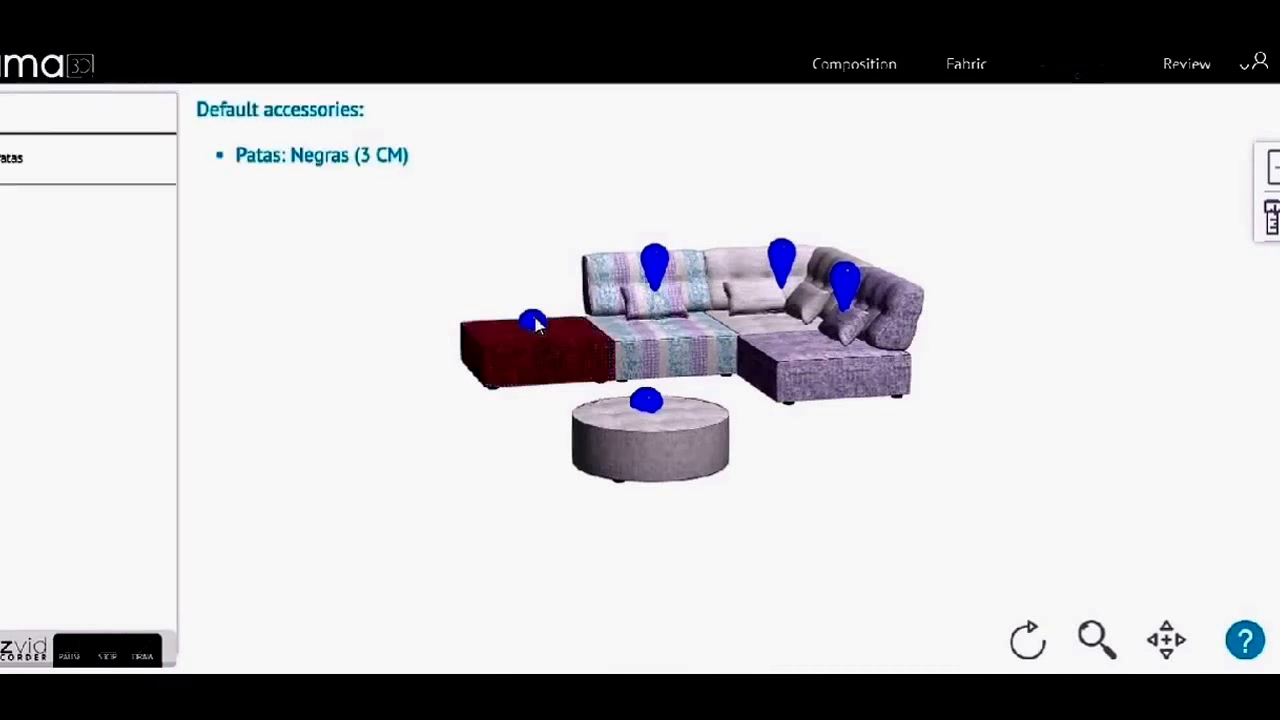
click(8, 160)
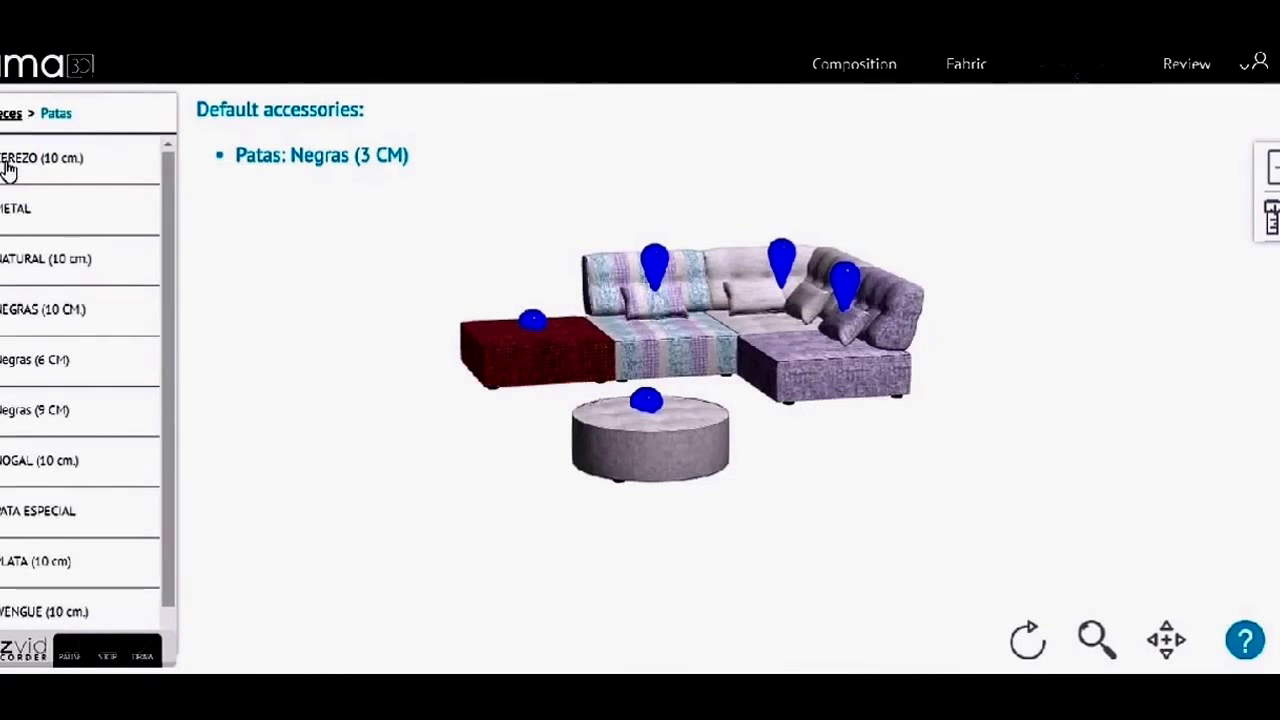
click(16, 466)
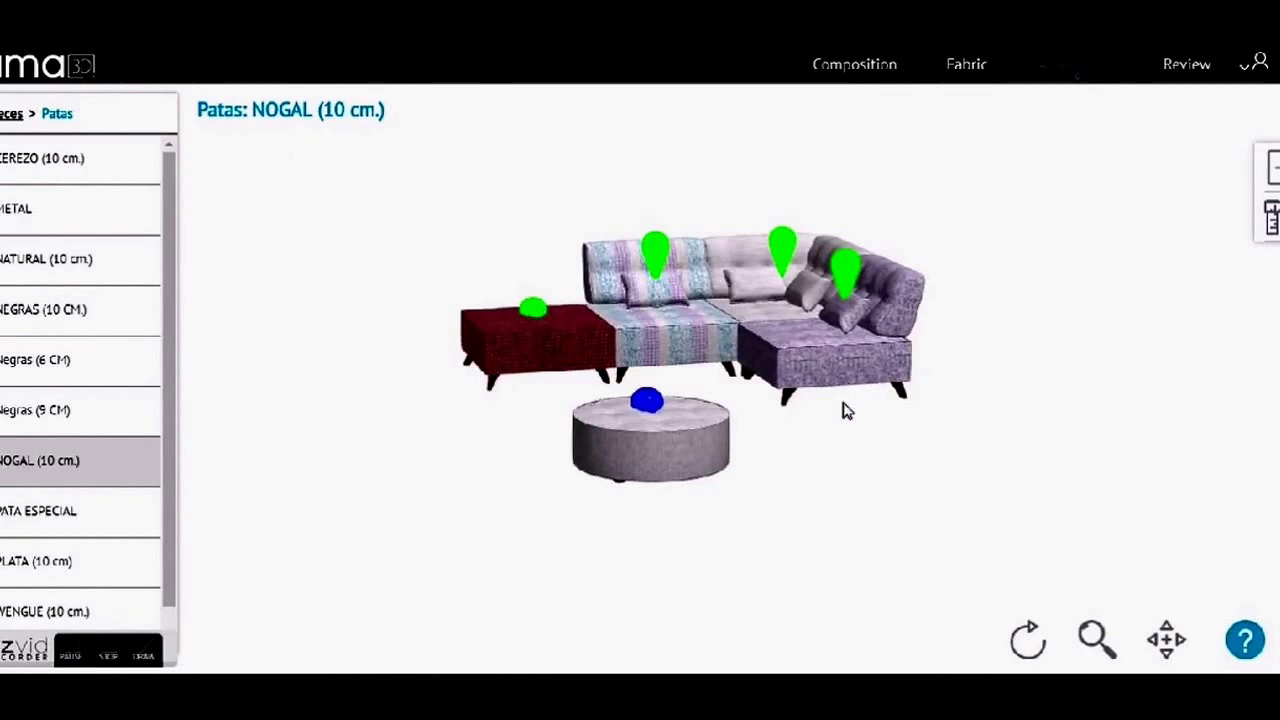
click(648, 403)
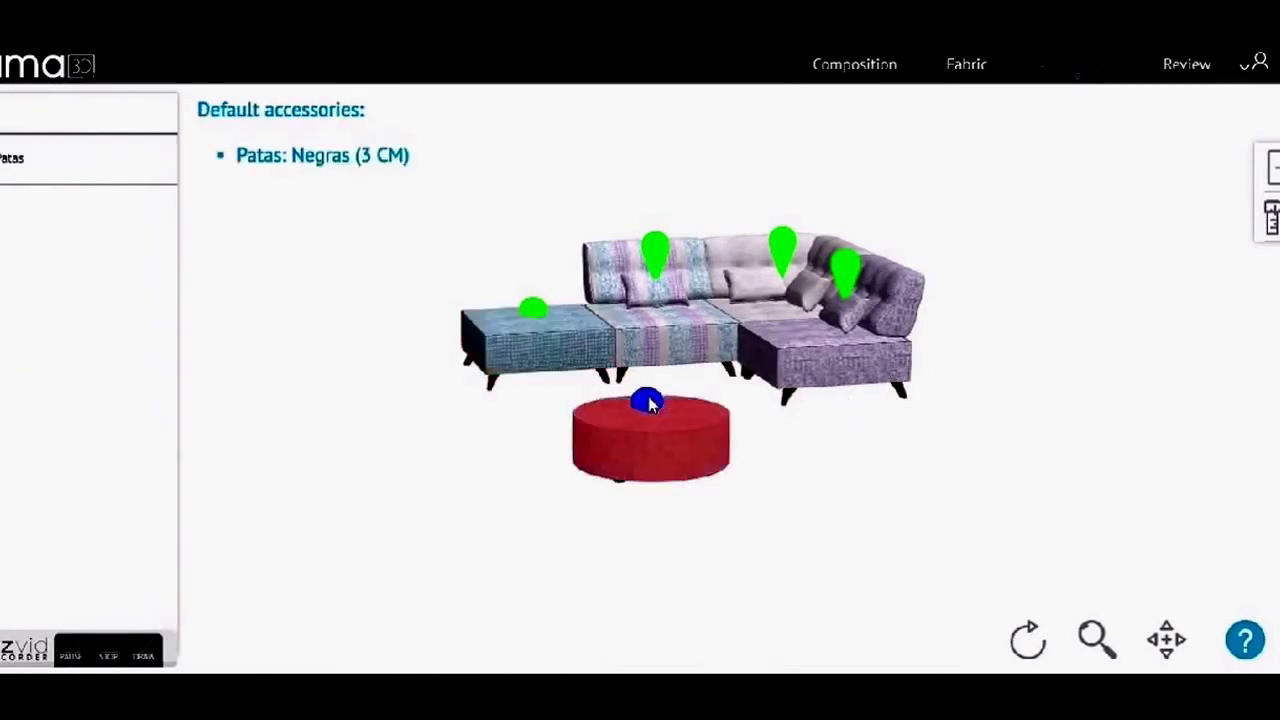
Give the selected round pouf NATURAL (10 cm.) legs, then deselect it
click(10, 163)
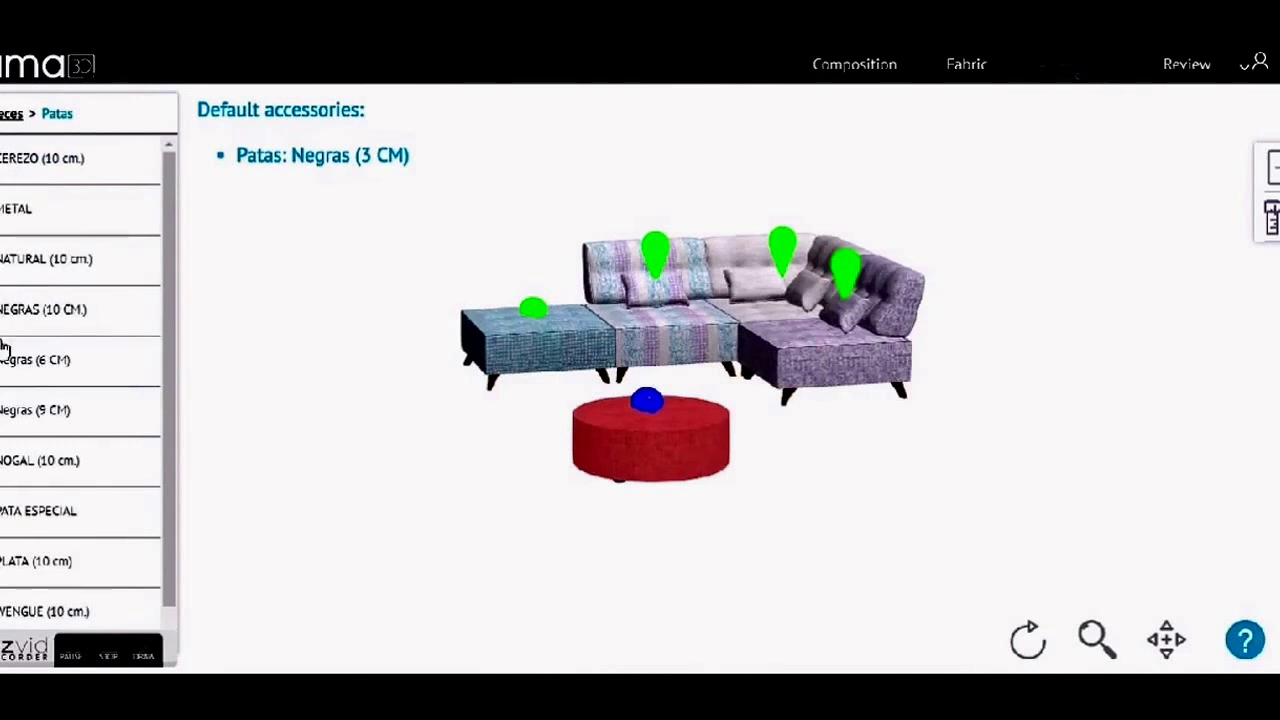
click(23, 262)
click(852, 555)
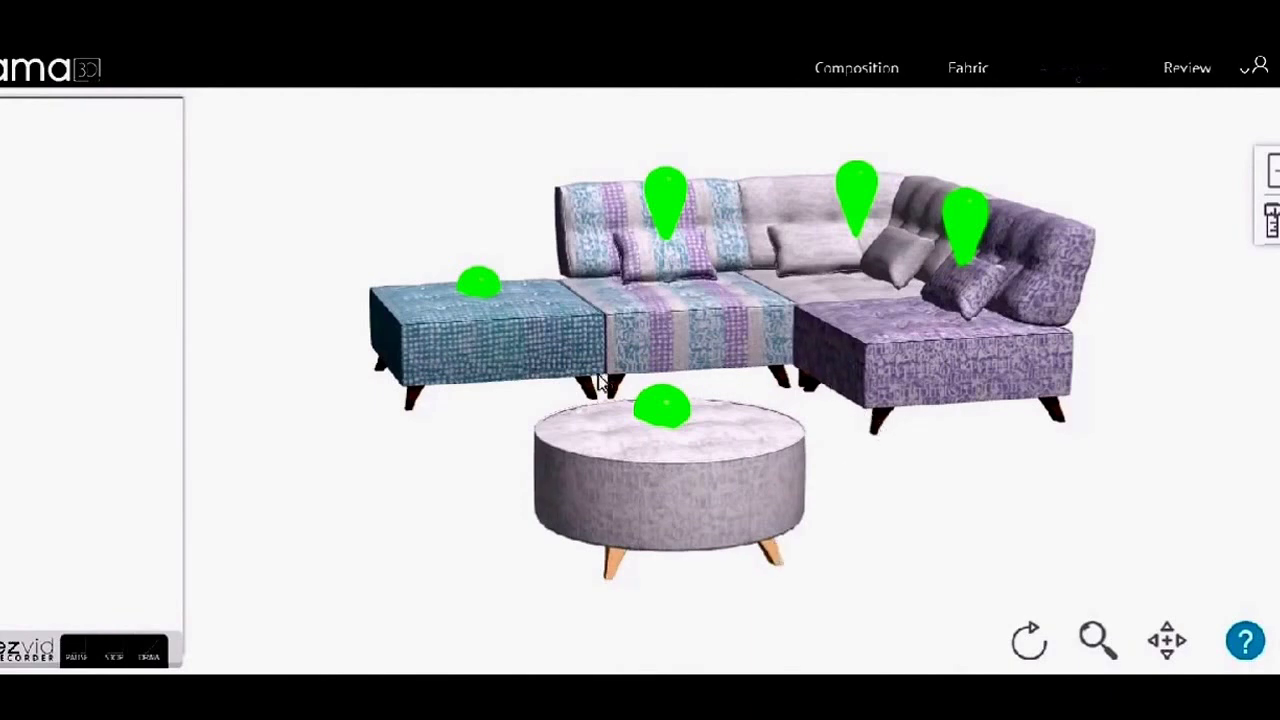
click(868, 78)
Shift the sofa to the left and move the round pouf so it sits centred in front
click(488, 360)
drag(445, 453, 668, 557)
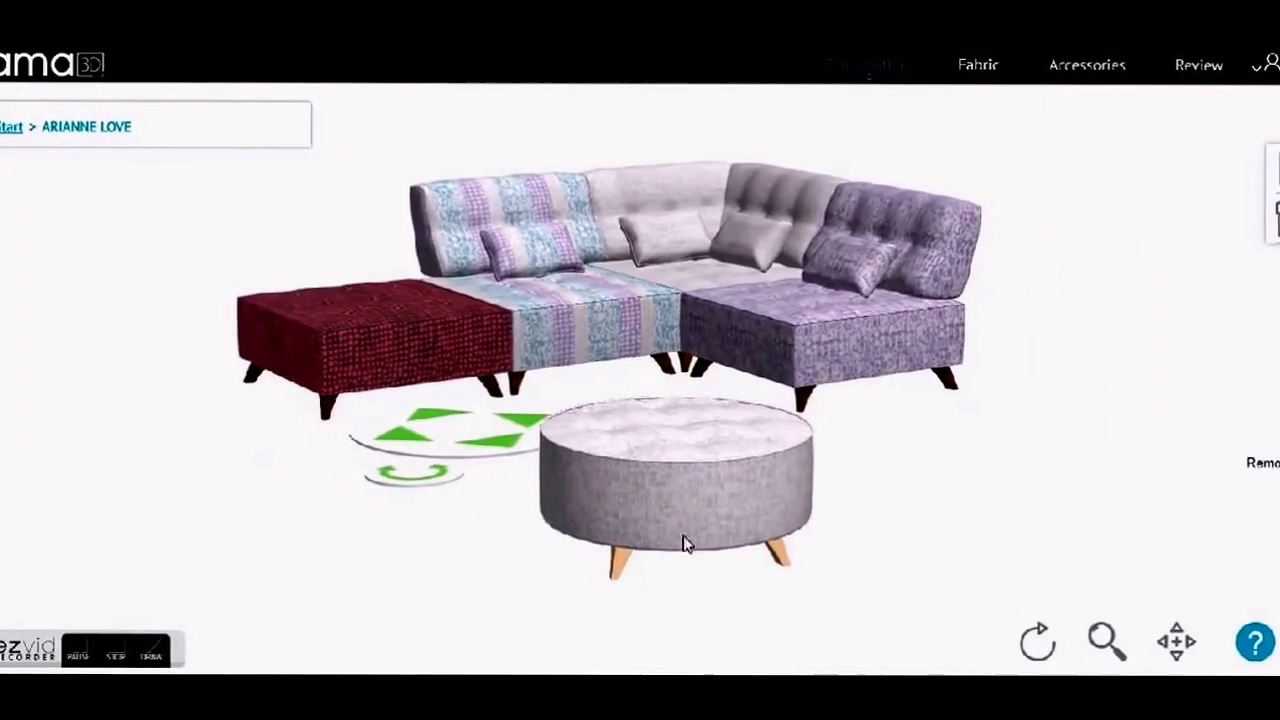
click(668, 557)
drag(617, 617, 580, 592)
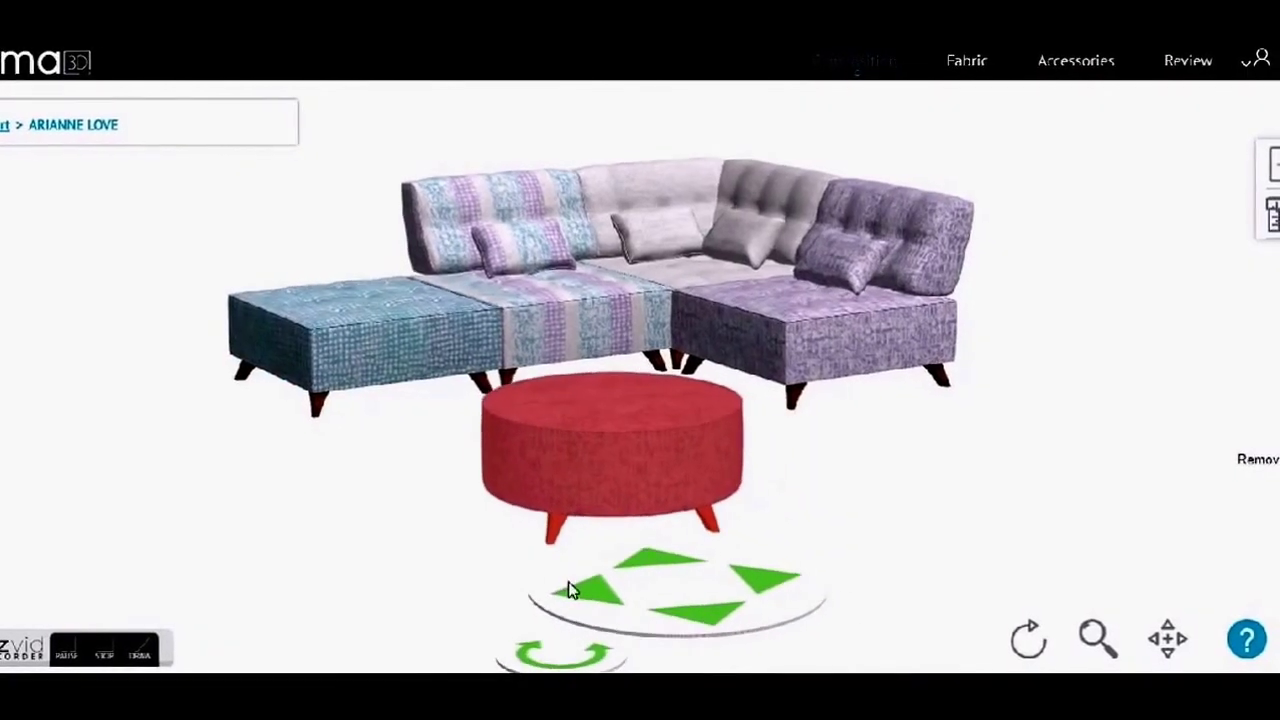
click(966, 486)
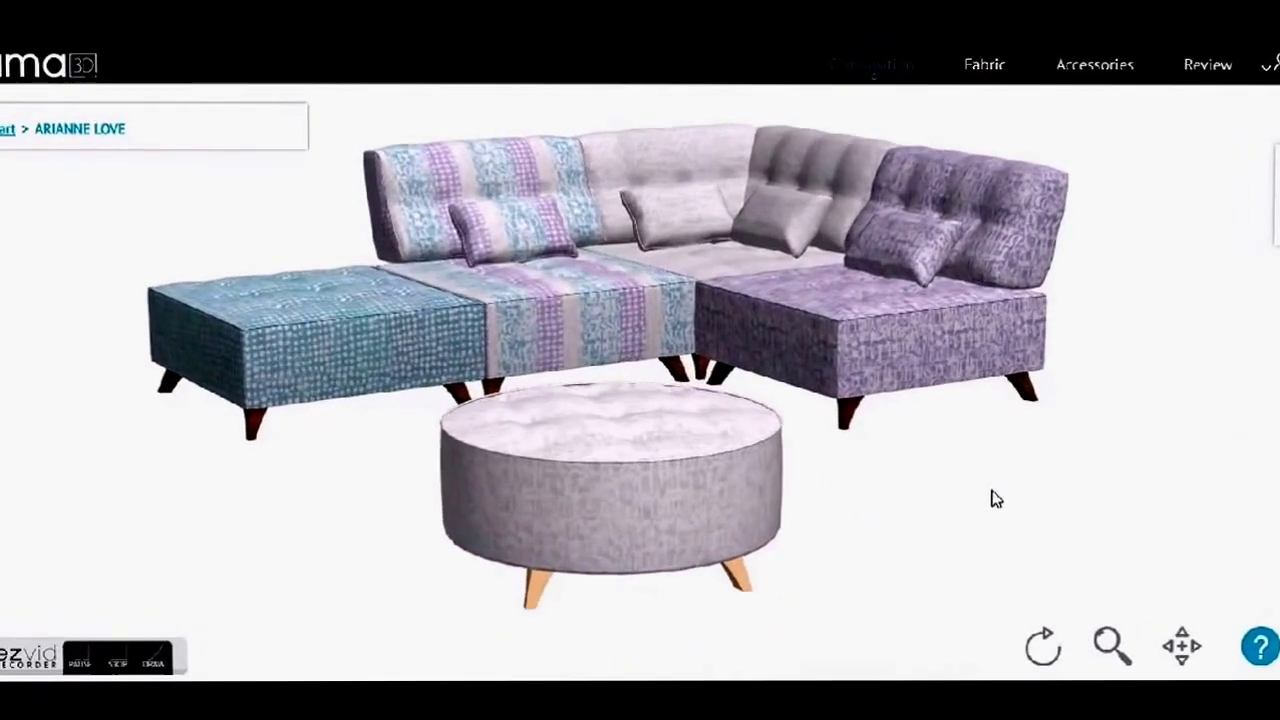
scroll(993, 498, up, 2)
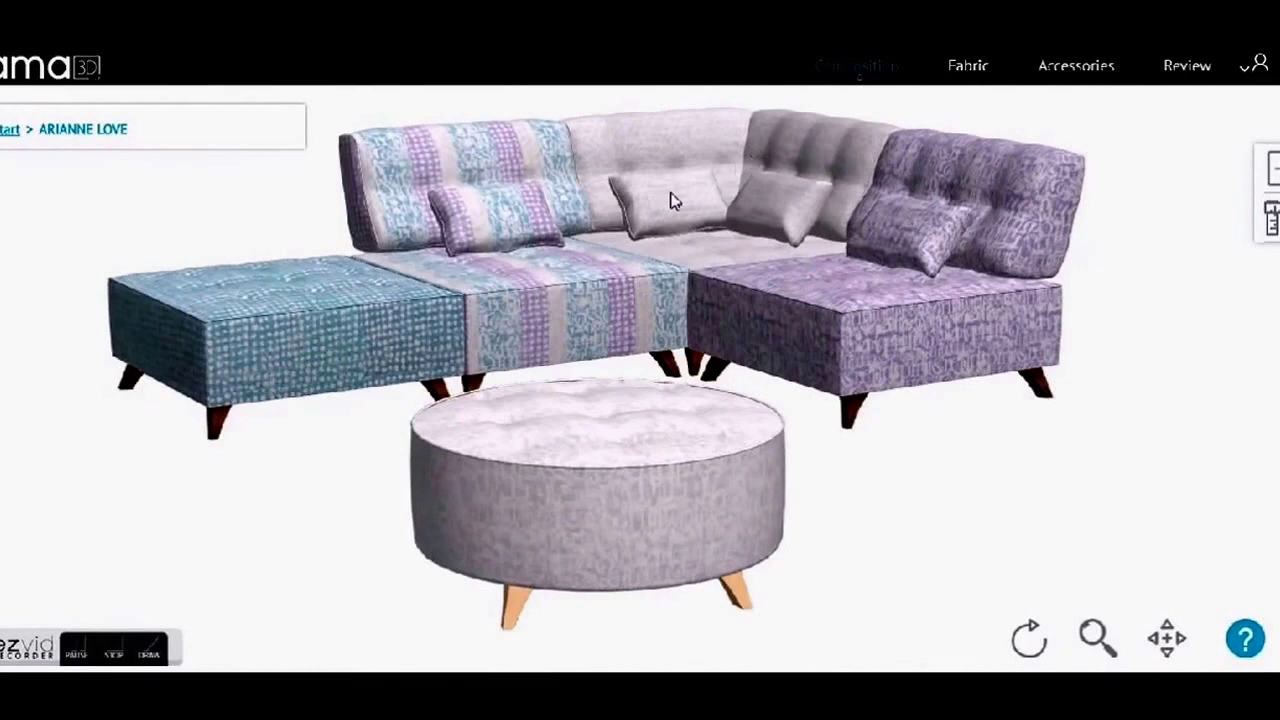